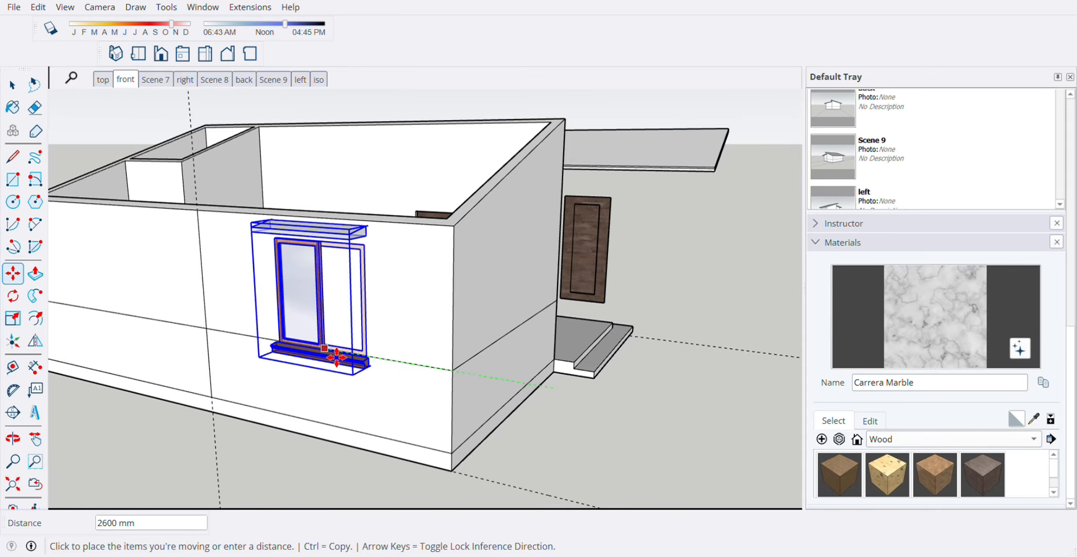
Place the window against the front wall, snapped along the horizontal wall line about 2708 mm from its starting point
scroll(336, 357, up, 5)
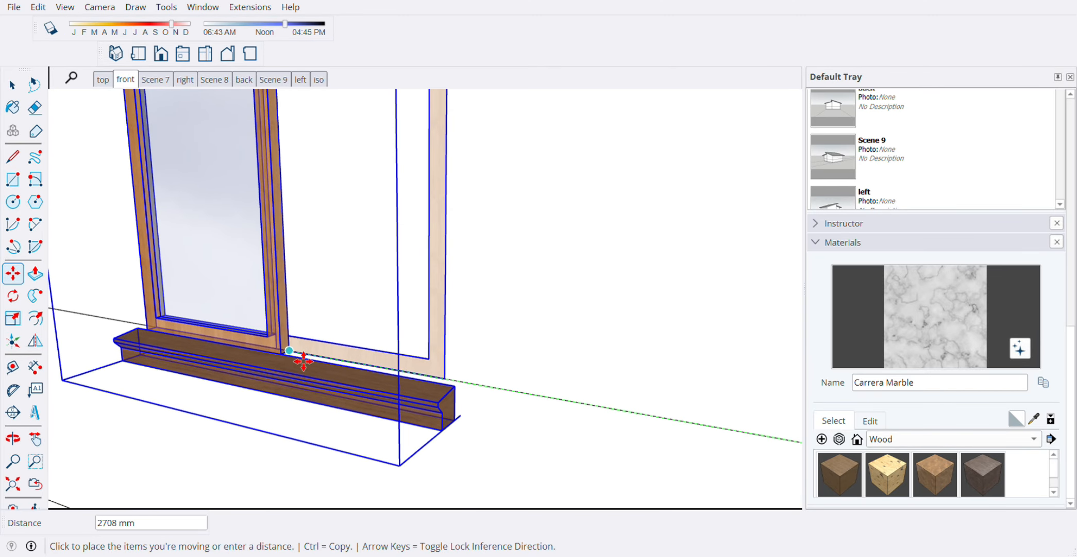
click(303, 361)
middle_drag(304, 361, 363, 375)
key(space)
Draw a 1200 mm by 1150 mm rectangle on the wall, from the window frame's upper corner to its opposite lower corner
middle_drag(370, 416, 538, 401)
scroll(399, 430, down, 5)
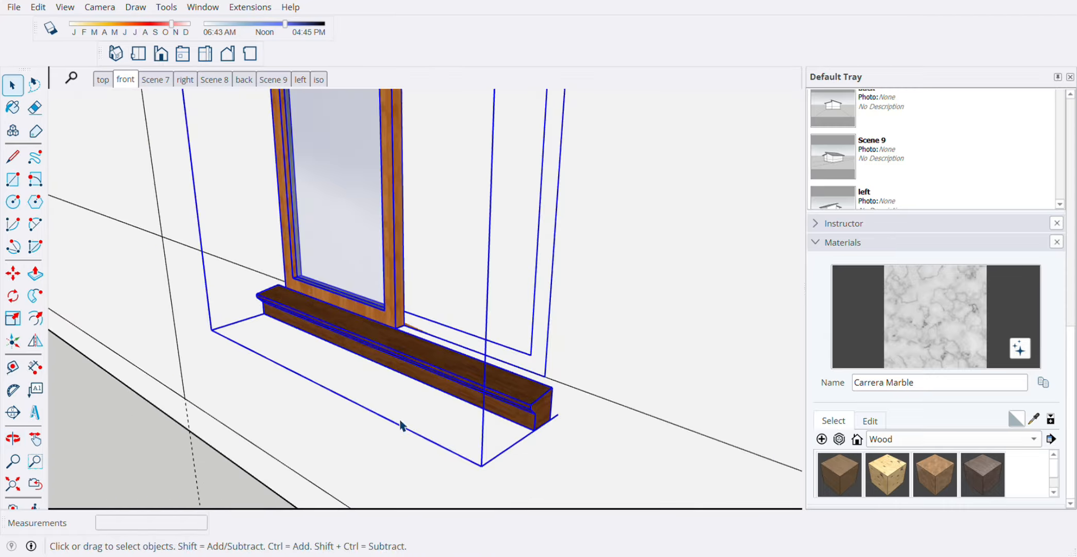
middle_drag(468, 428, 488, 404)
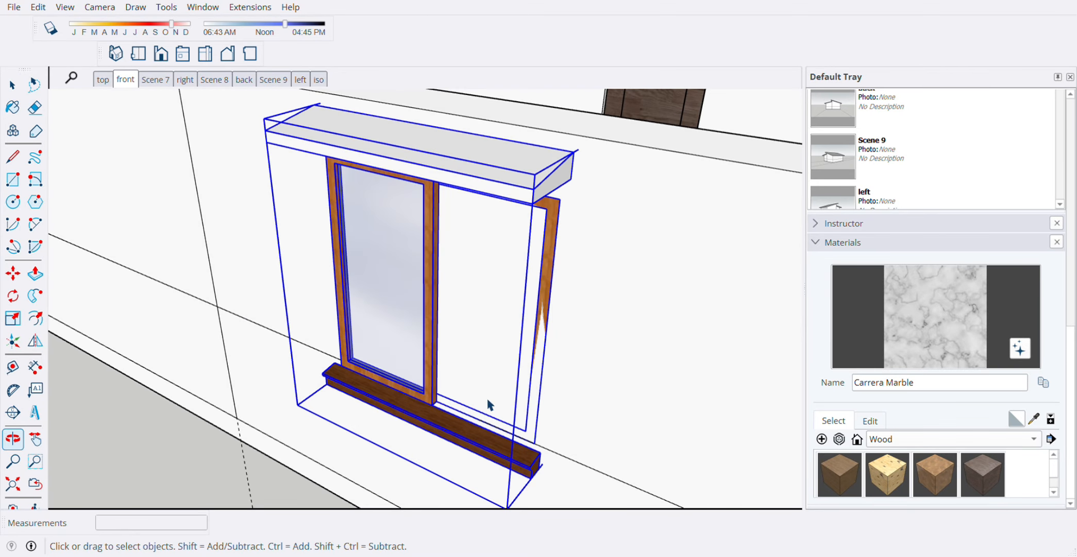
scroll(488, 404, down, 3)
scroll(457, 229, up, 3)
scroll(456, 228, up, 3)
scroll(343, 185, up, 2)
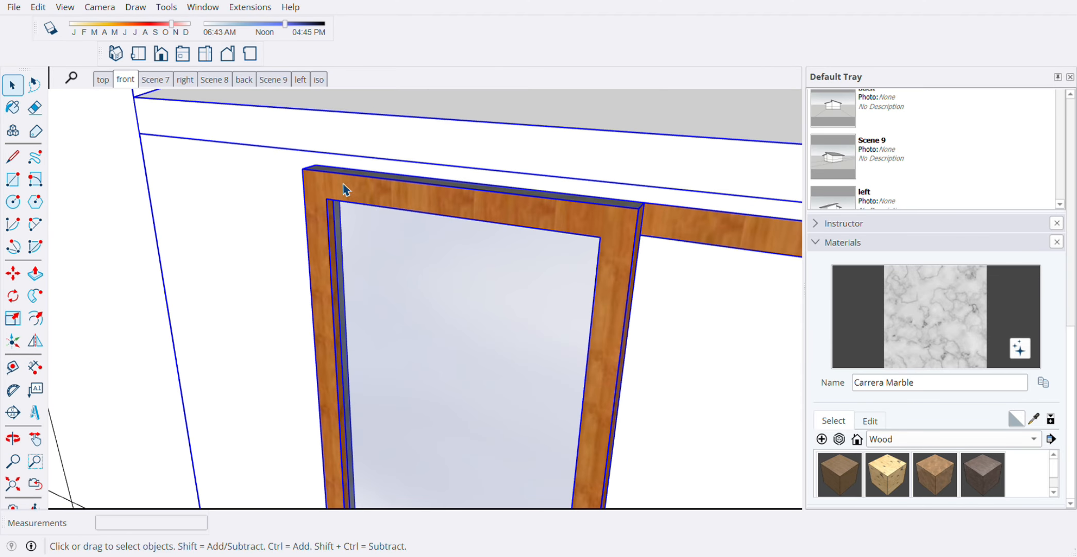
middle_drag(344, 185, 510, 238)
scroll(412, 196, up, 2)
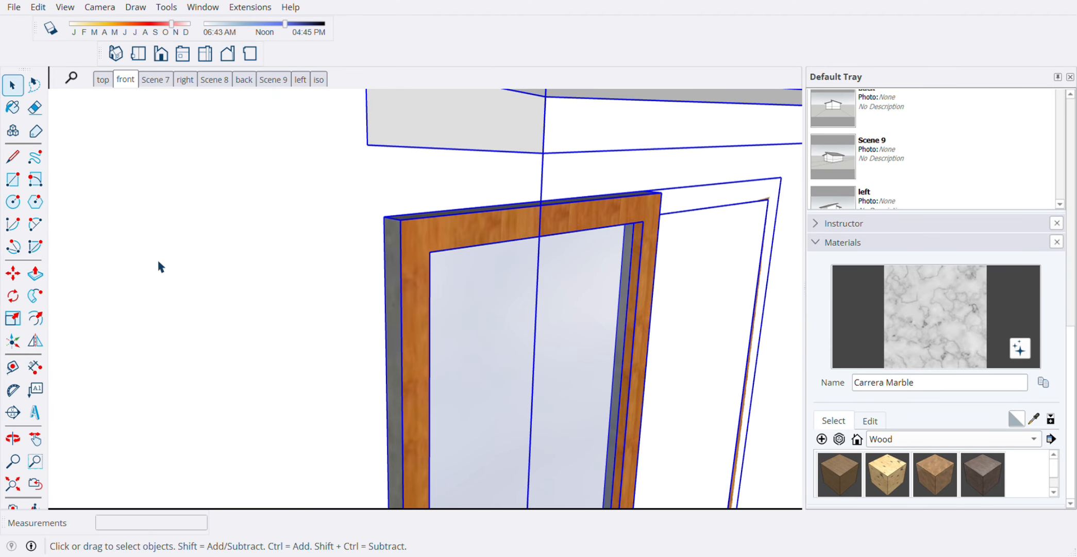
click(14, 181)
scroll(396, 221, up, 4)
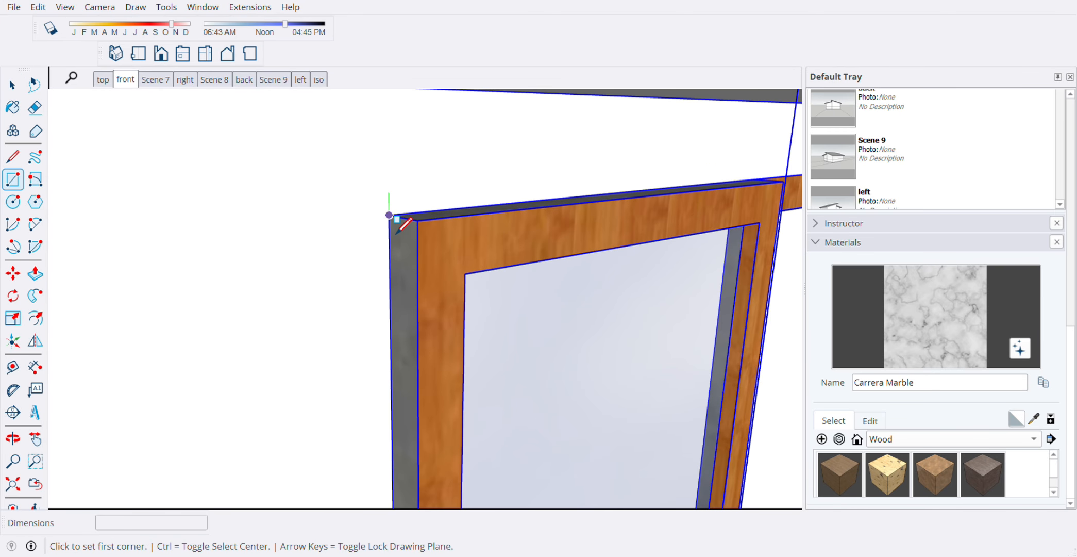
scroll(397, 221, up, 2)
click(388, 216)
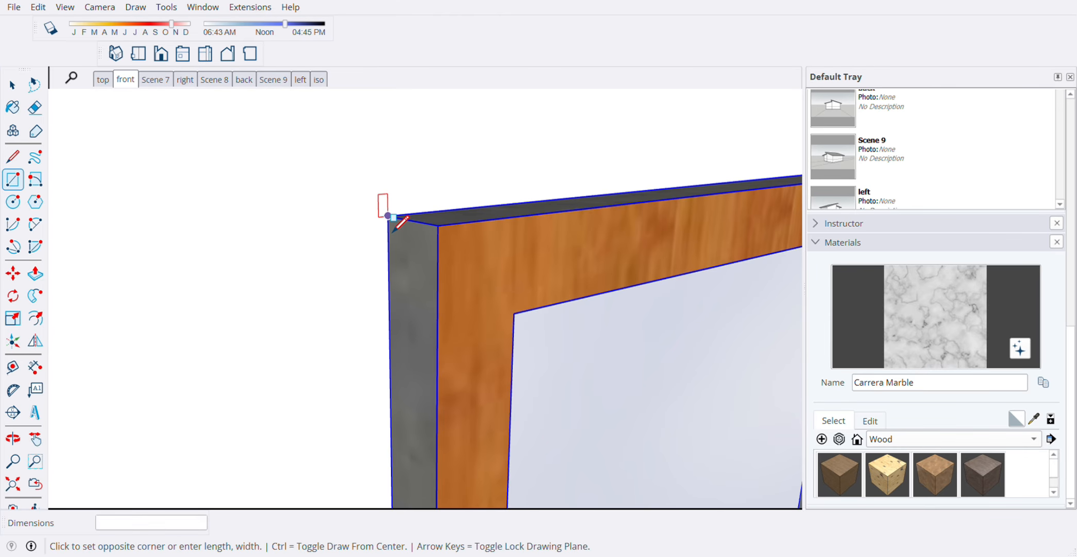
scroll(288, 272, down, 5)
scroll(226, 240, down, 3)
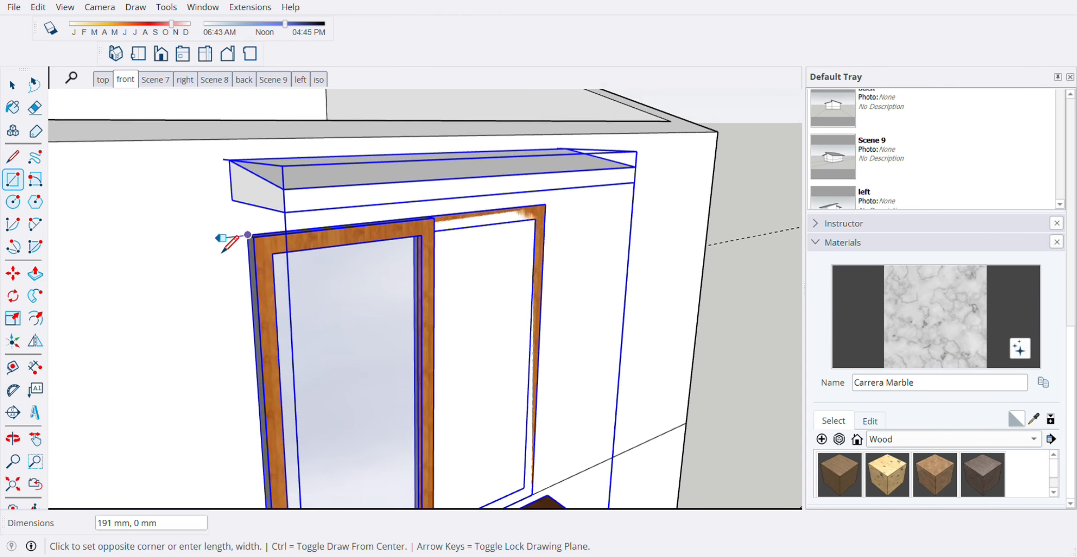
middle_drag(226, 241, 474, 423)
scroll(351, 415, up, 3)
middle_drag(351, 415, 180, 420)
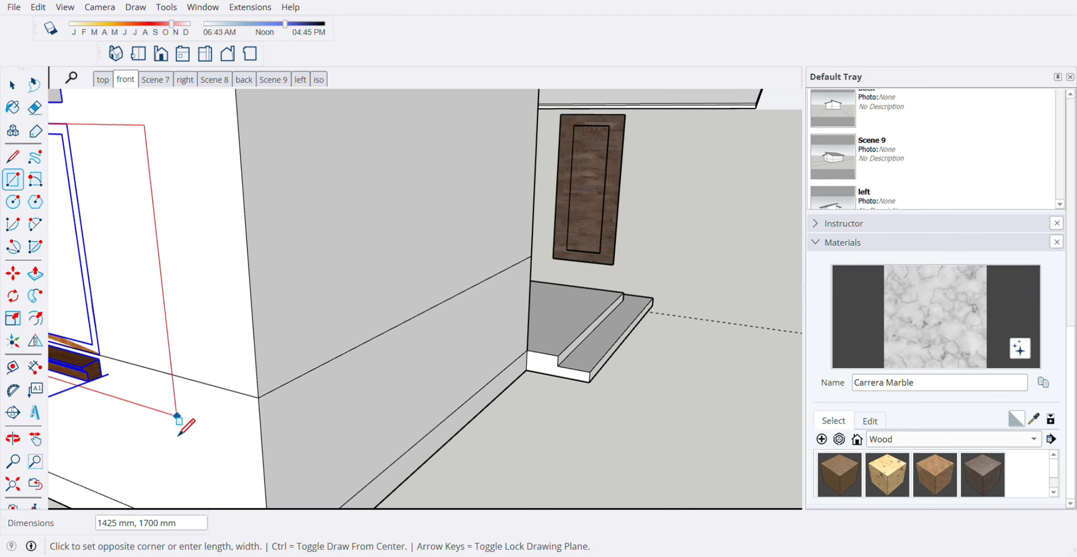
middle_drag(344, 409, 433, 448)
scroll(293, 401, up, 8)
scroll(281, 356, up, 3)
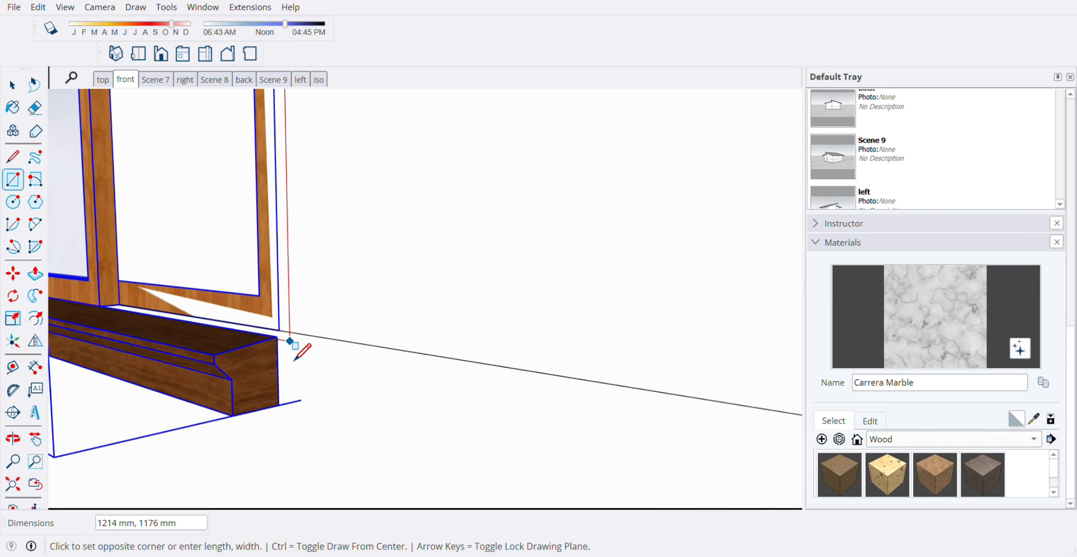
scroll(286, 330, up, 3)
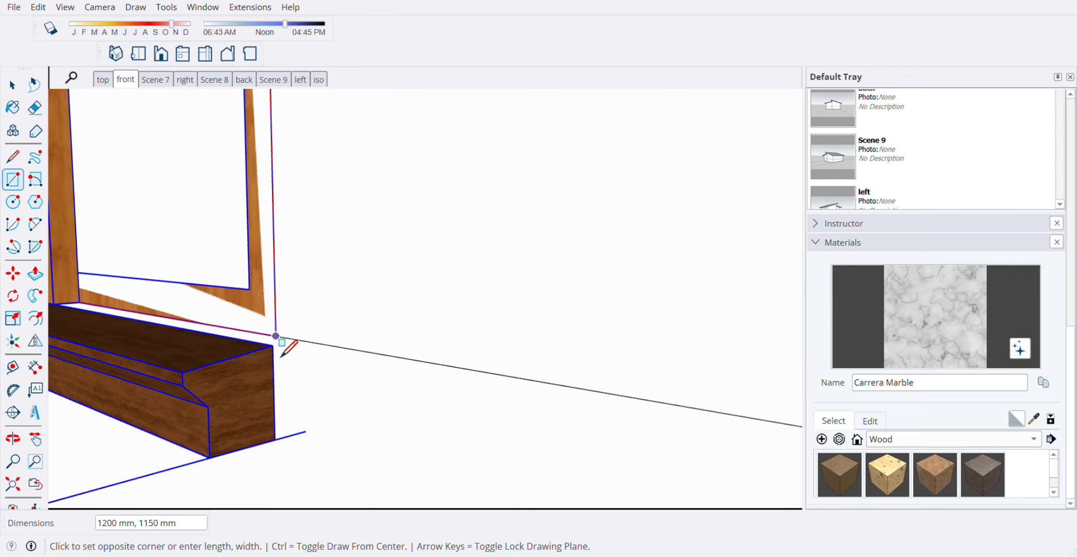
click(278, 337)
scroll(534, 497, down, 10)
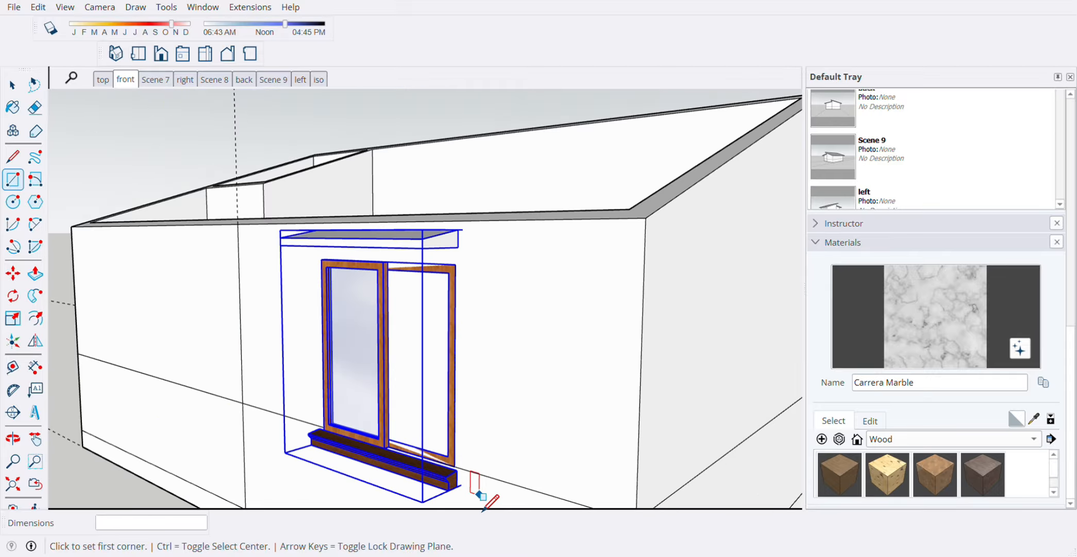
scroll(485, 412, down, 2)
key(space)
Move the window along the horizontal wall line, from the vertical division line to the wall's far corner edge
middle_drag(489, 457, 489, 459)
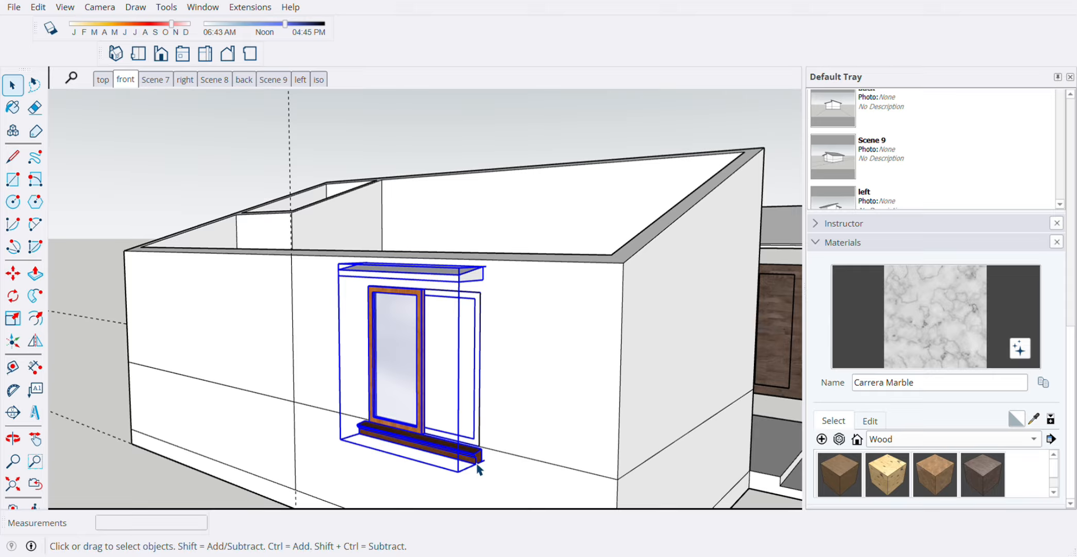
key(m)
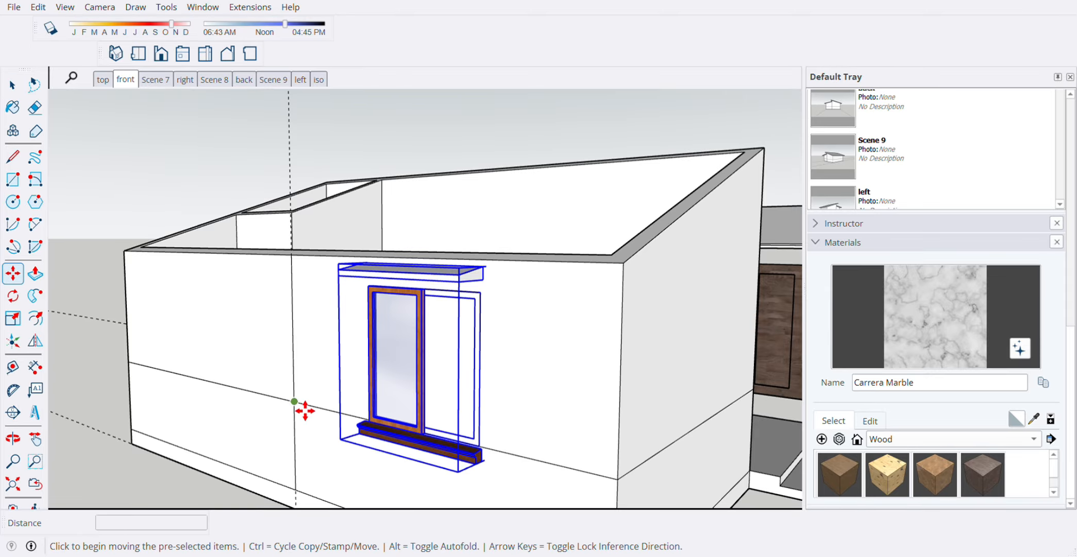
click(305, 410)
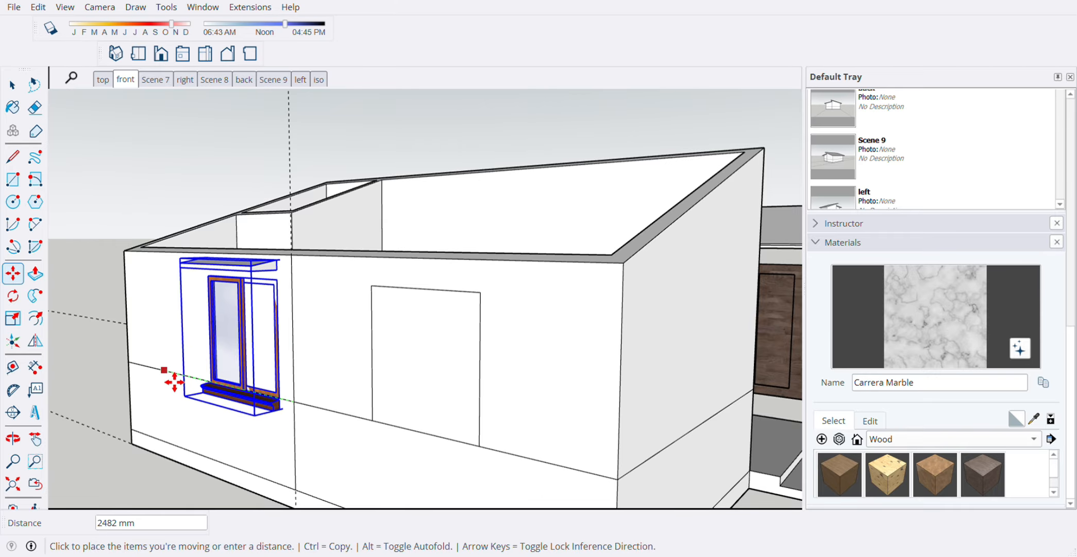
click(143, 374)
middle_drag(145, 373, 367, 397)
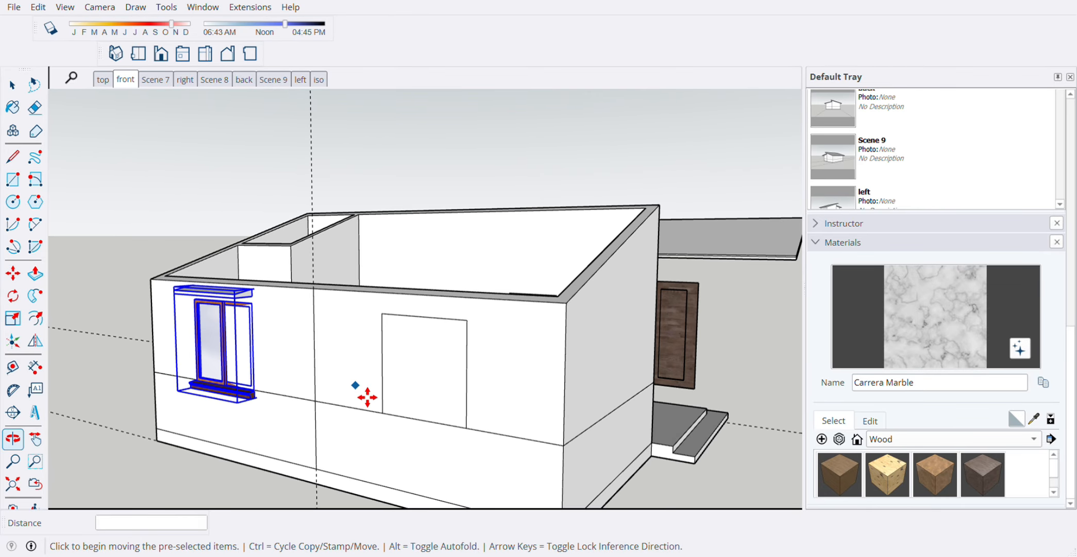
key(space)
Copy the rectangular opening face behind the moved window, using the same offset from the vertical division line to the wall's corner edge
click(440, 369)
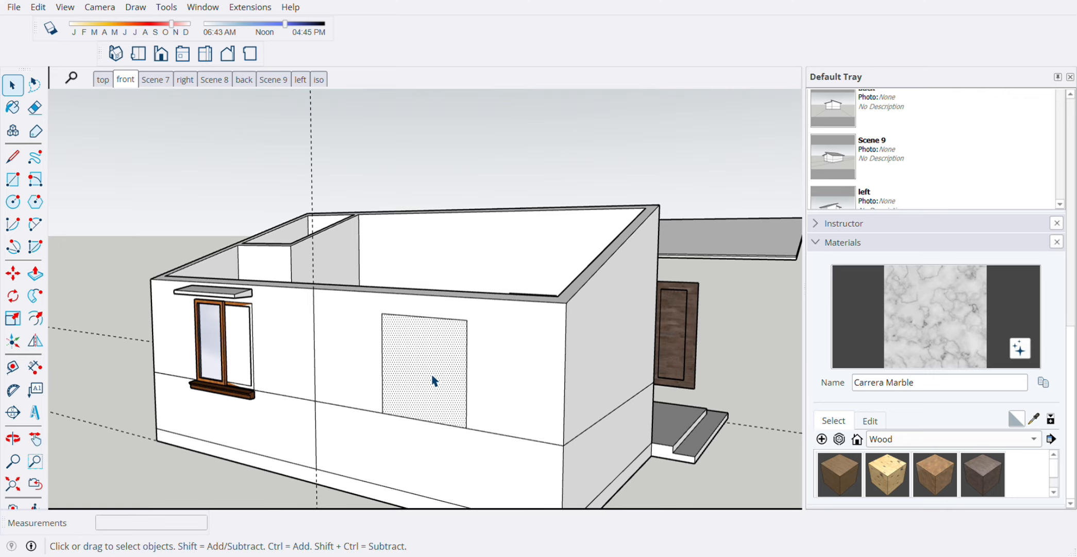
key(m)
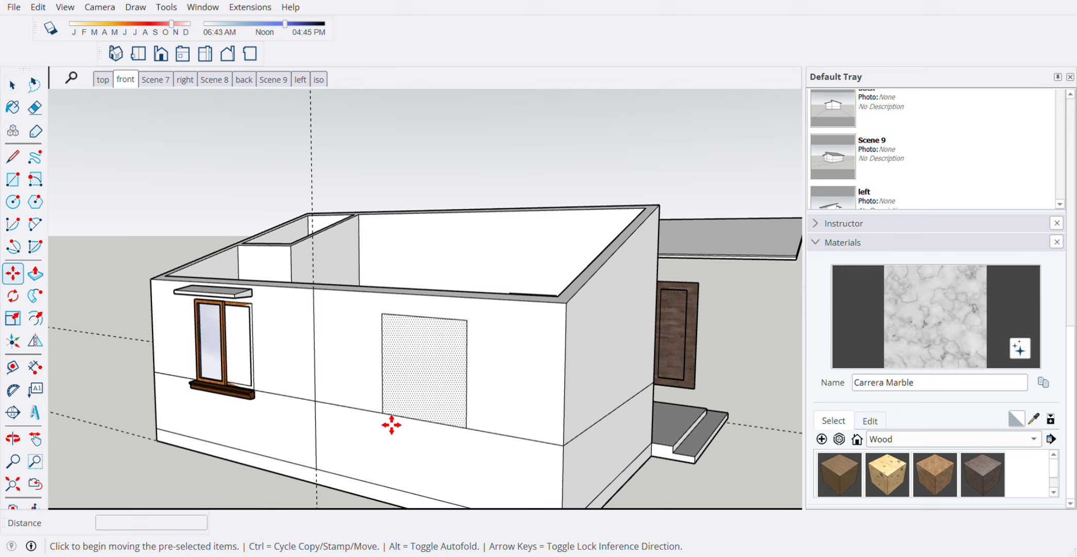
click(392, 424)
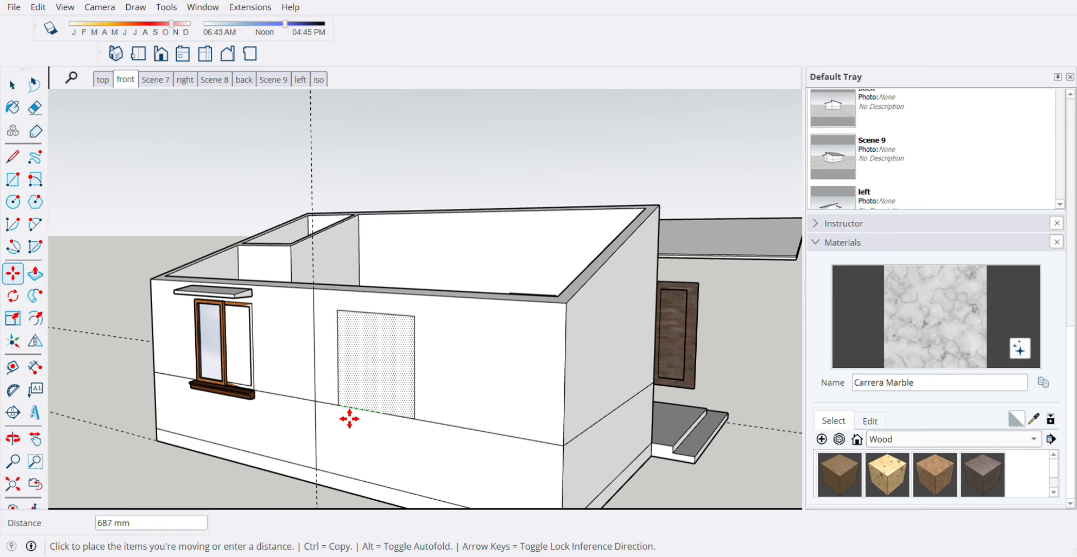
key(Escape)
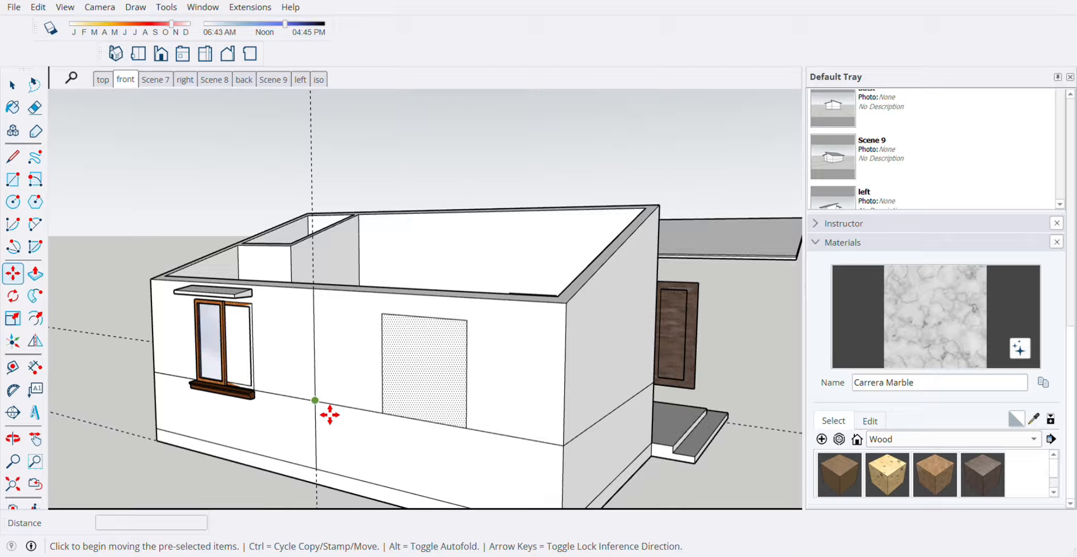
click(330, 414)
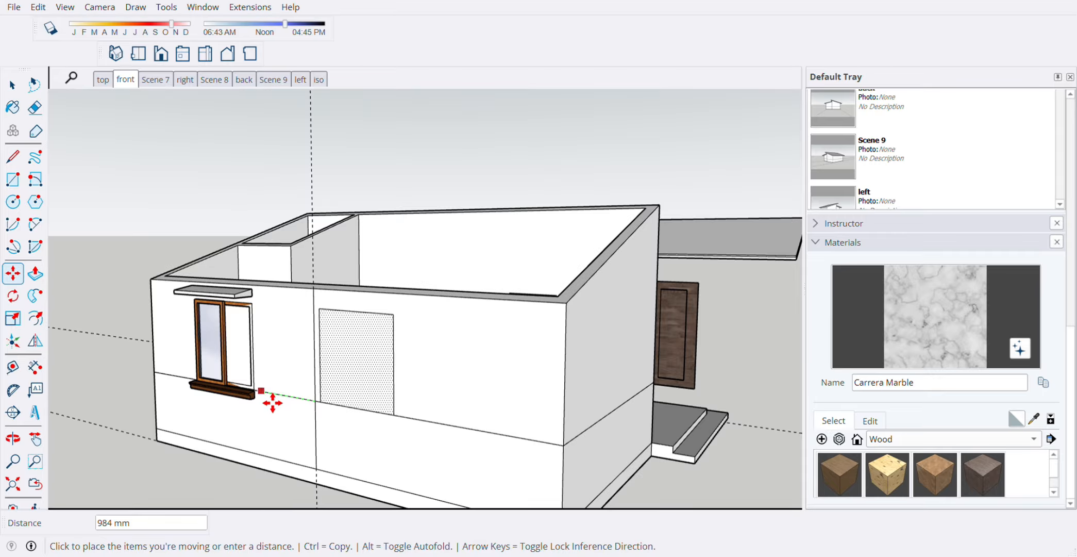
key(ctrl)
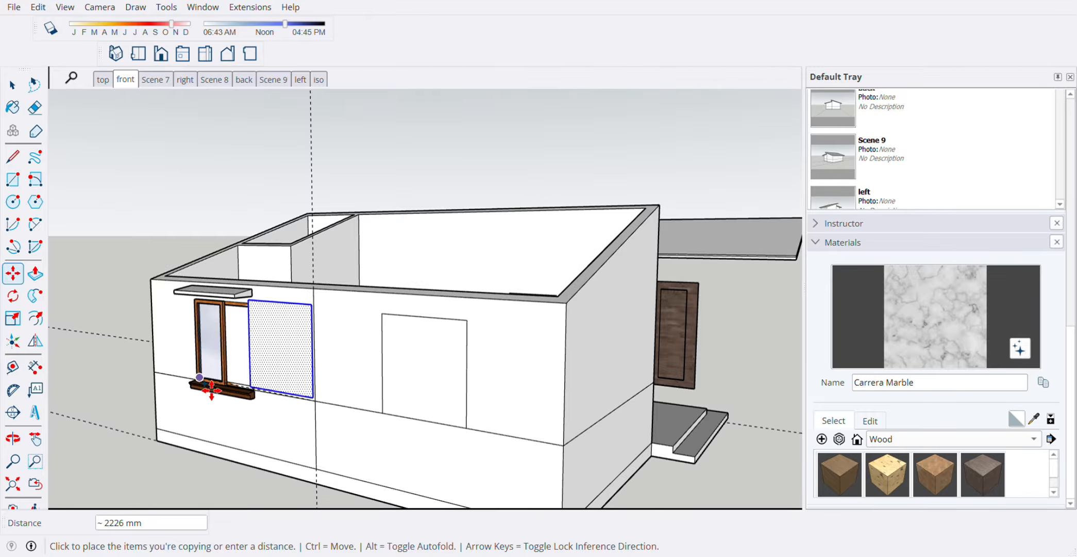
click(155, 372)
key(space)
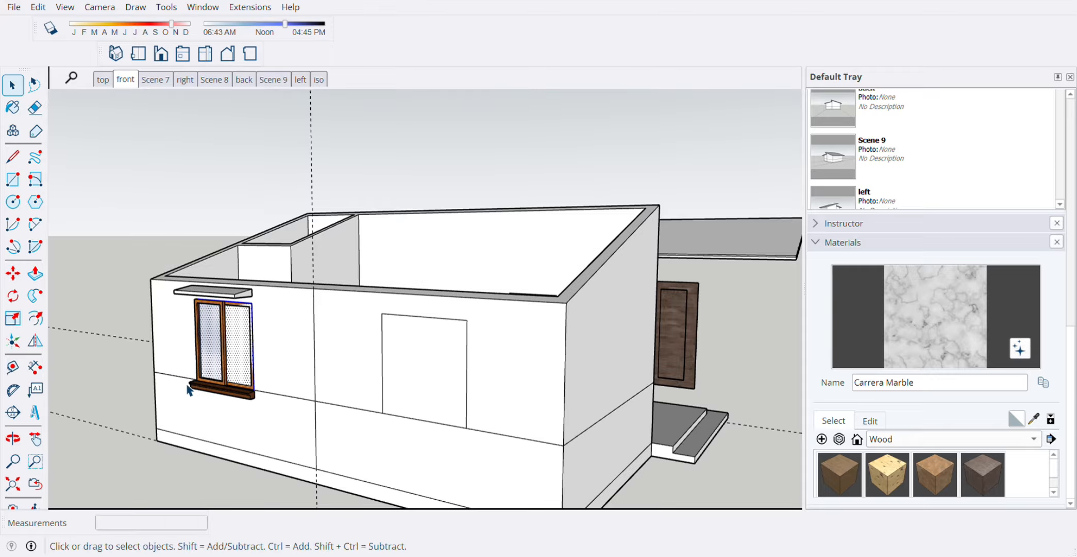
Push the original rectangle 150 mm through the wall to cut the first window opening
click(436, 371)
middle_drag(437, 371, 434, 386)
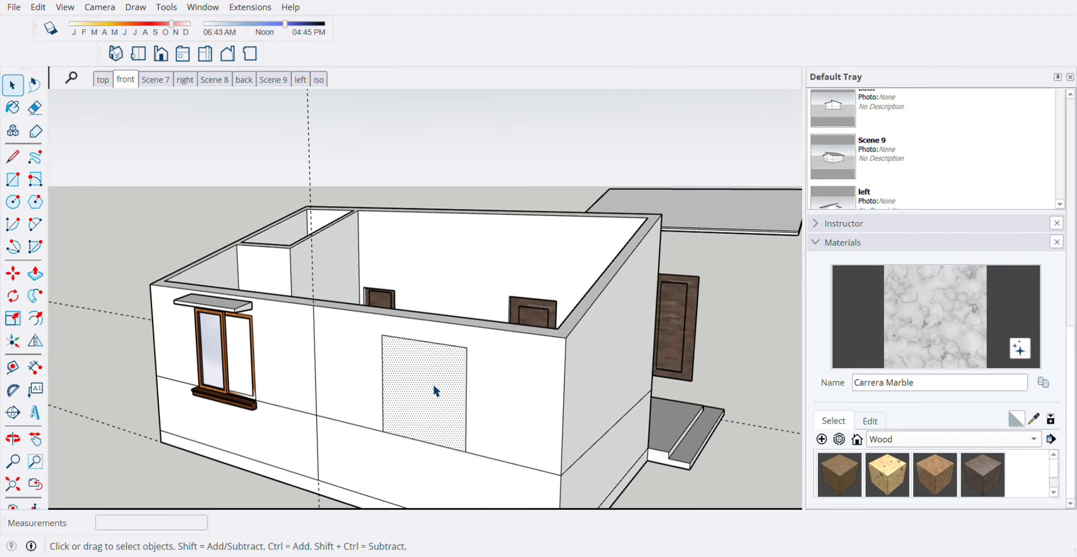
scroll(433, 391, up, 3)
key(p)
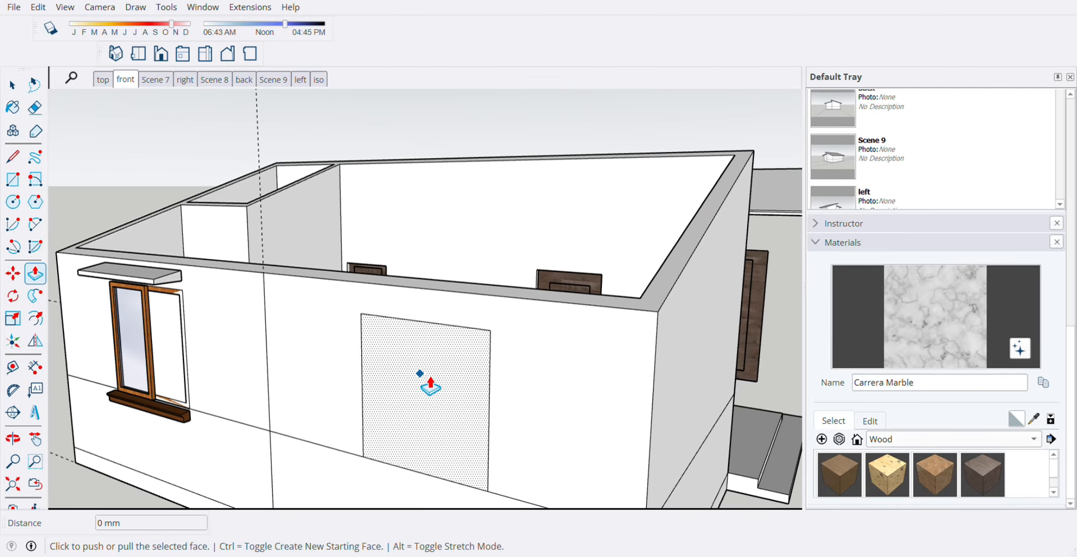
click(431, 386)
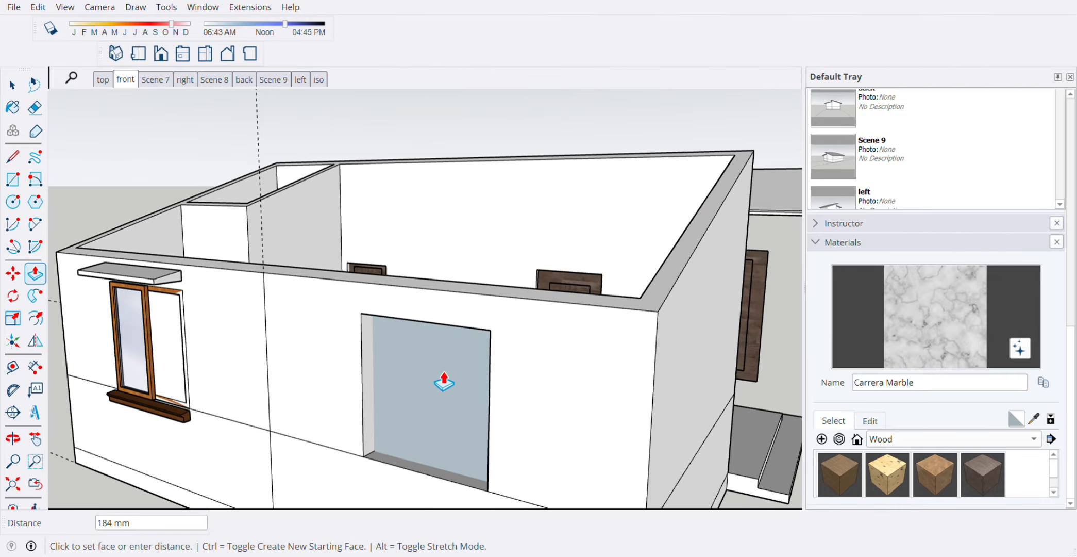
key(Return)
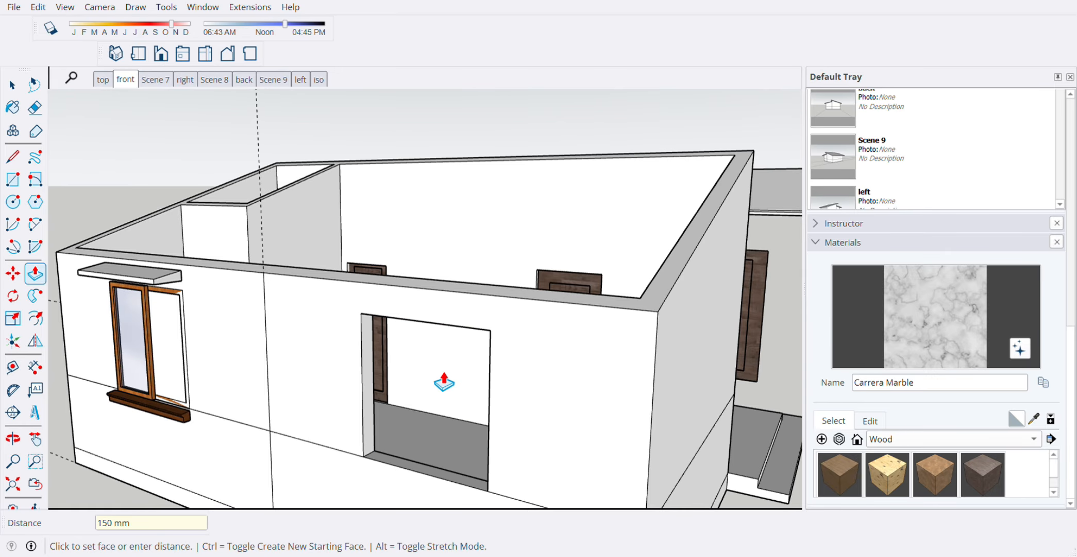
scroll(442, 383, down, 4)
middle_drag(437, 386, 423, 388)
key(space)
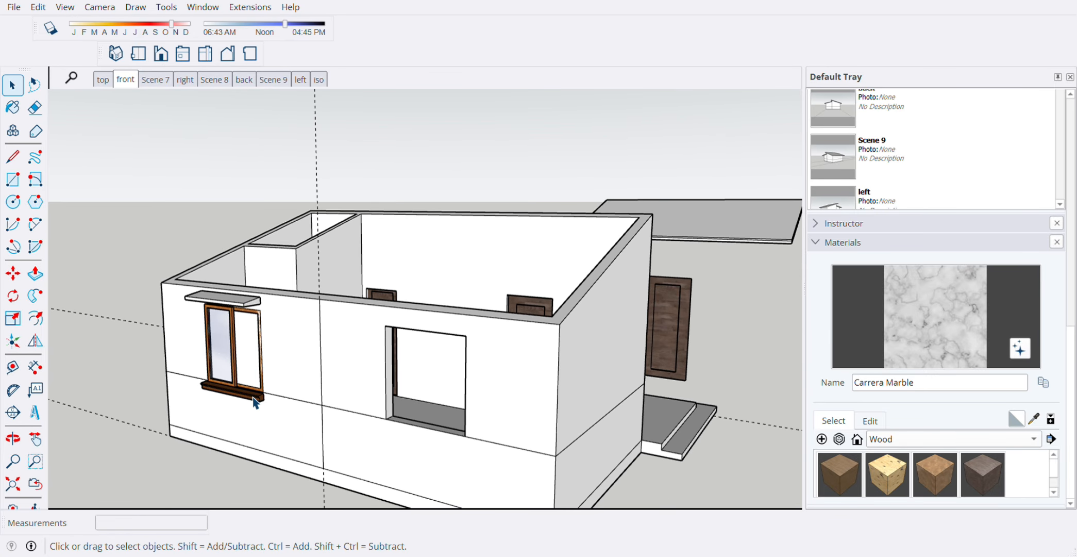
Move the window from the wall's corner edge to the vertical division line so that it sits in the cut opening
click(255, 401)
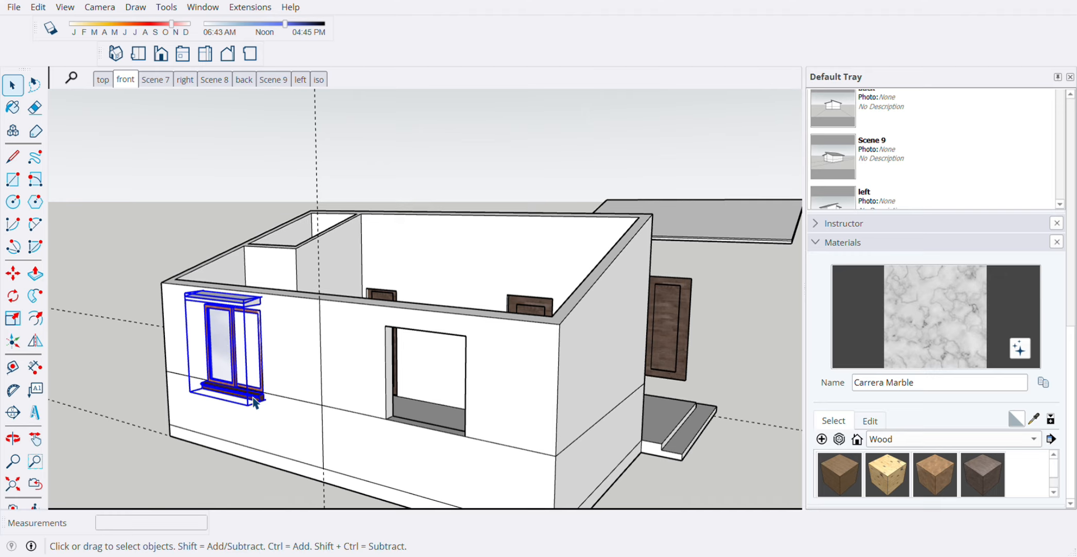
key(m)
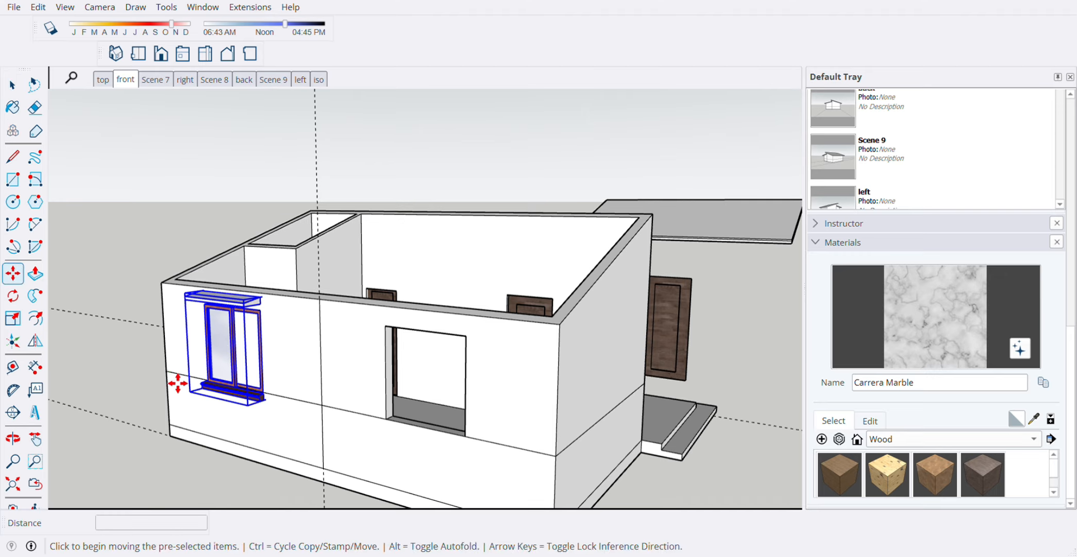
click(178, 383)
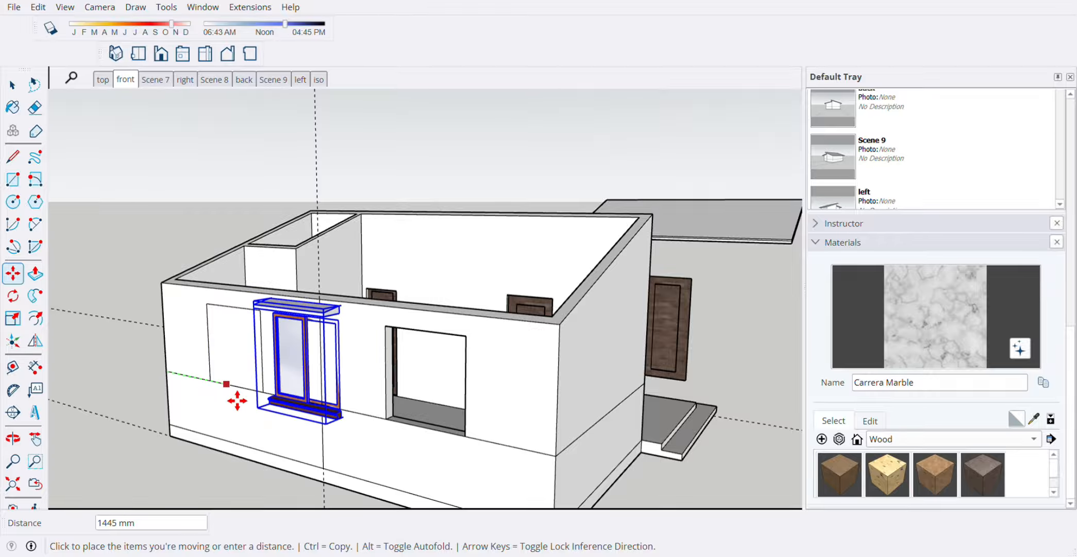
click(333, 418)
key(space)
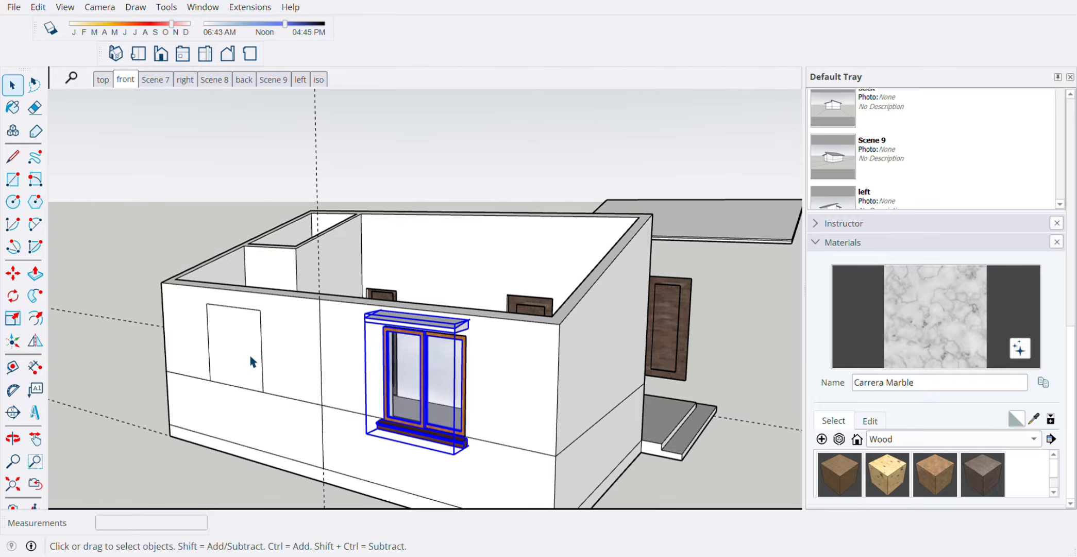
Push the second rectangle through the wall by the same depth as the first to cut the second window opening
scroll(249, 353, up, 6)
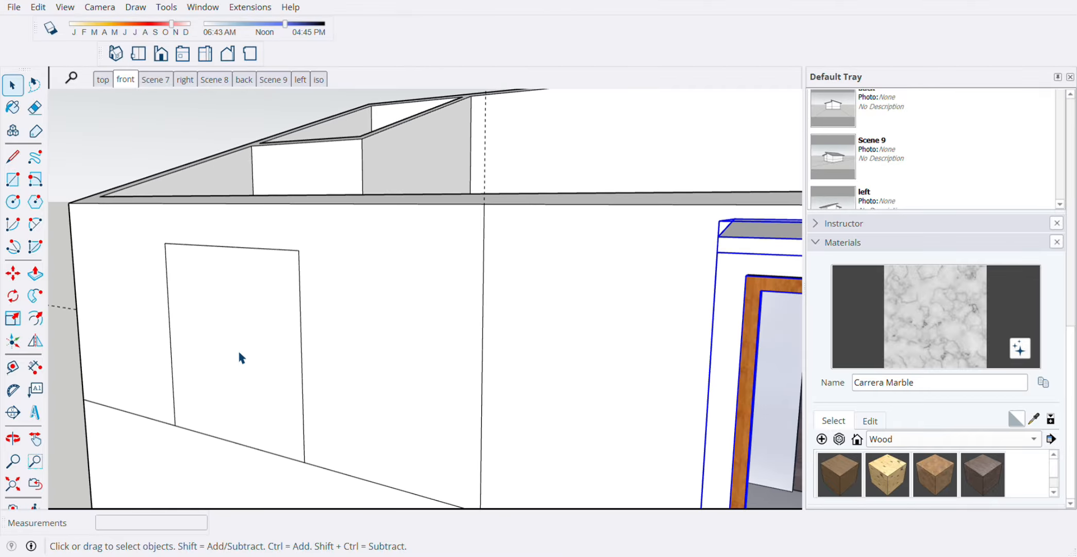
click(239, 352)
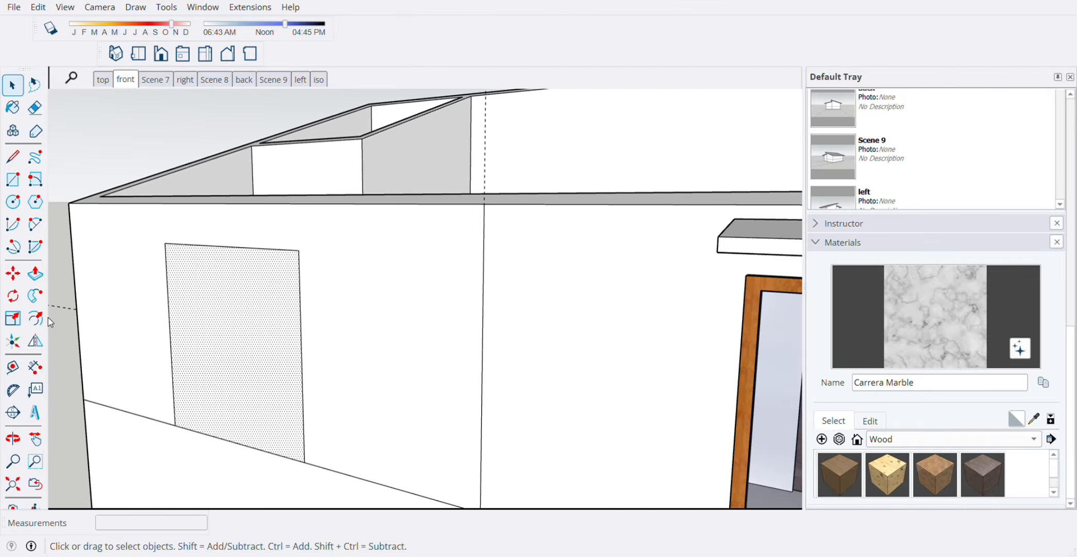
click(36, 276)
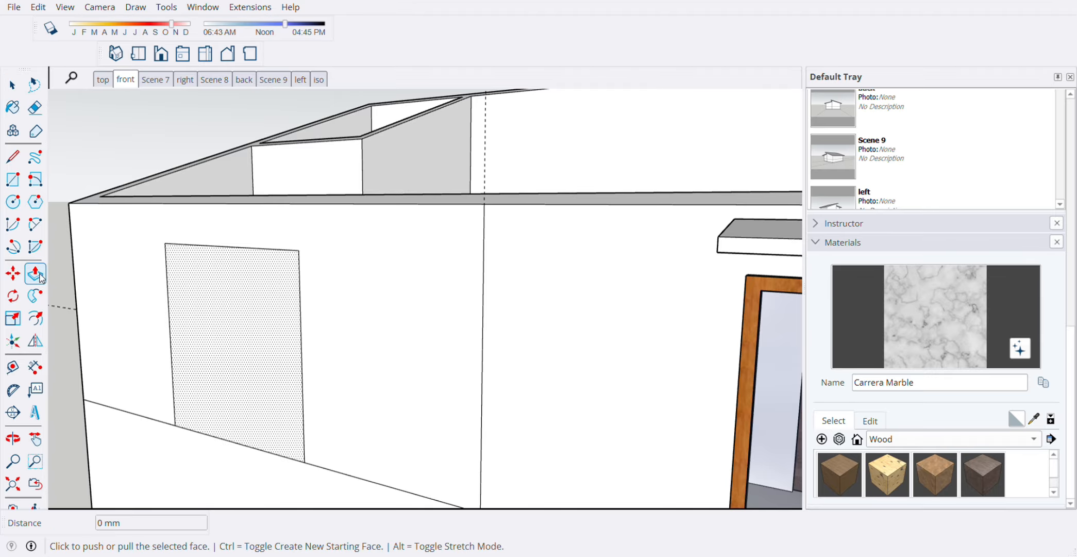
double_click(243, 320)
middle_drag(240, 318, 319, 343)
scroll(201, 313, down, 2)
middle_drag(421, 403, 345, 404)
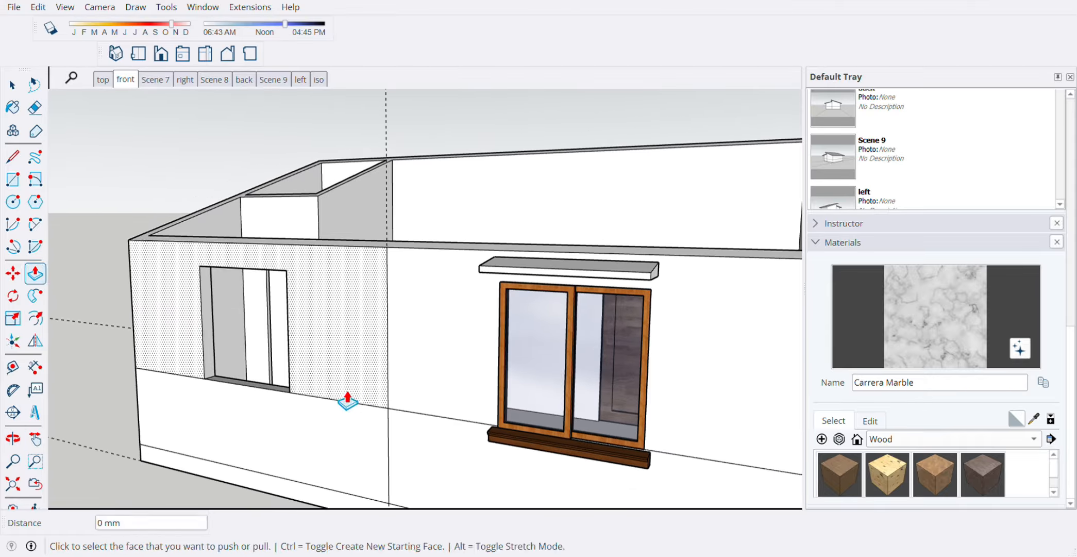
Copy the window 3350 mm from the vertical division line to the wall's corner edge so that it fills the second opening
key(space)
scroll(450, 420, down, 3)
middle_drag(449, 420, 461, 443)
click(461, 445)
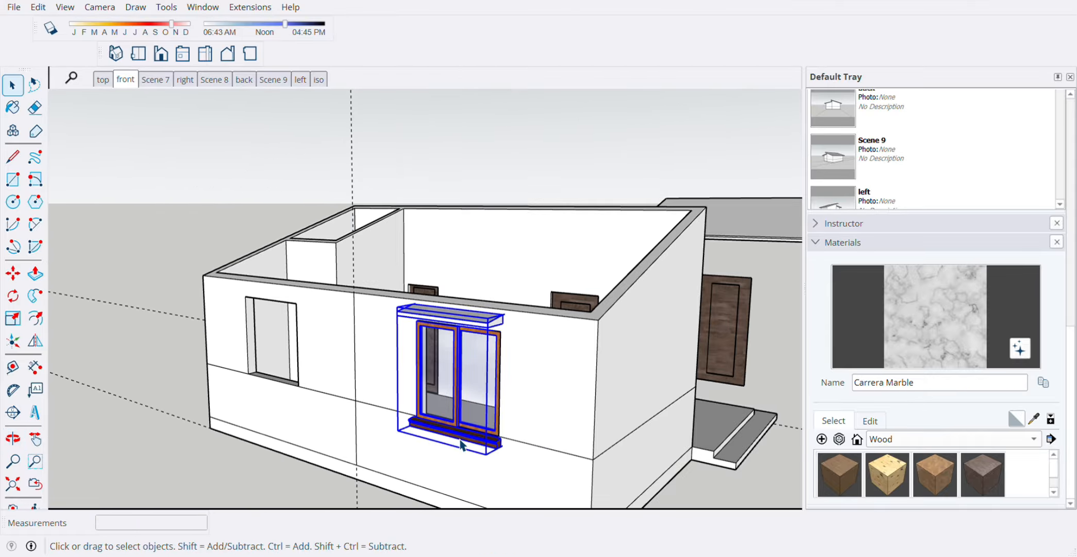
key(m)
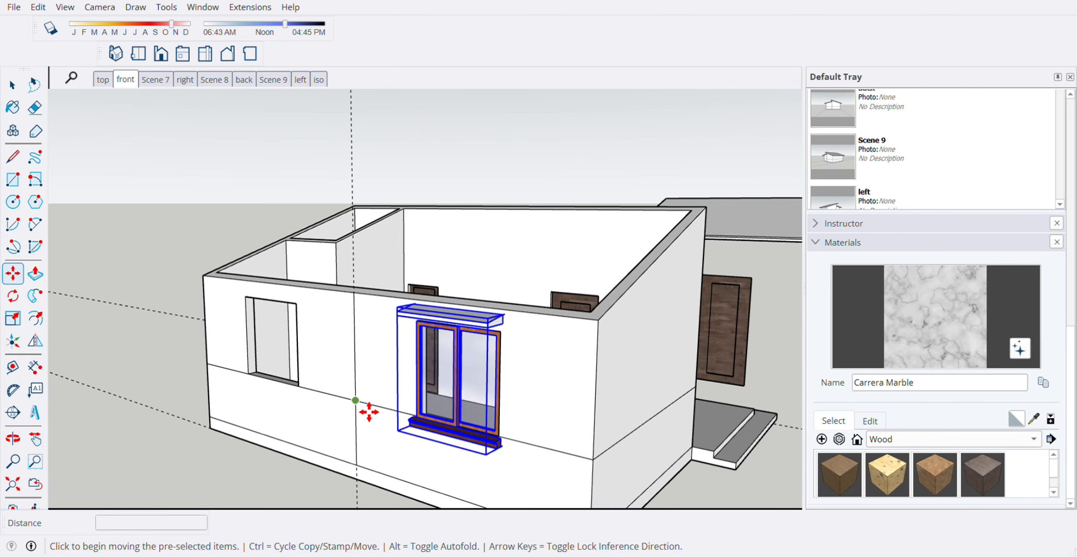
click(368, 411)
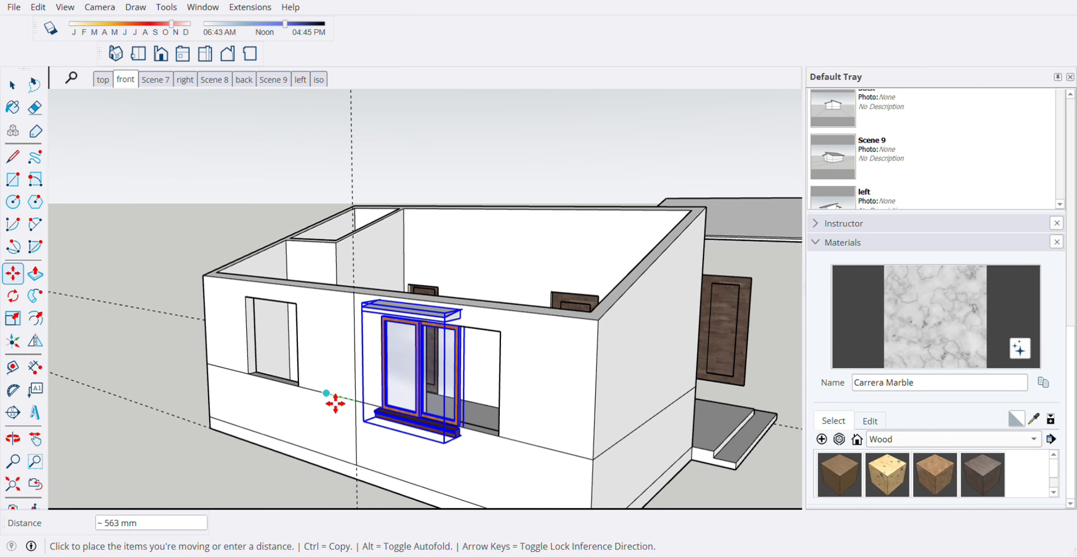
key(ctrl)
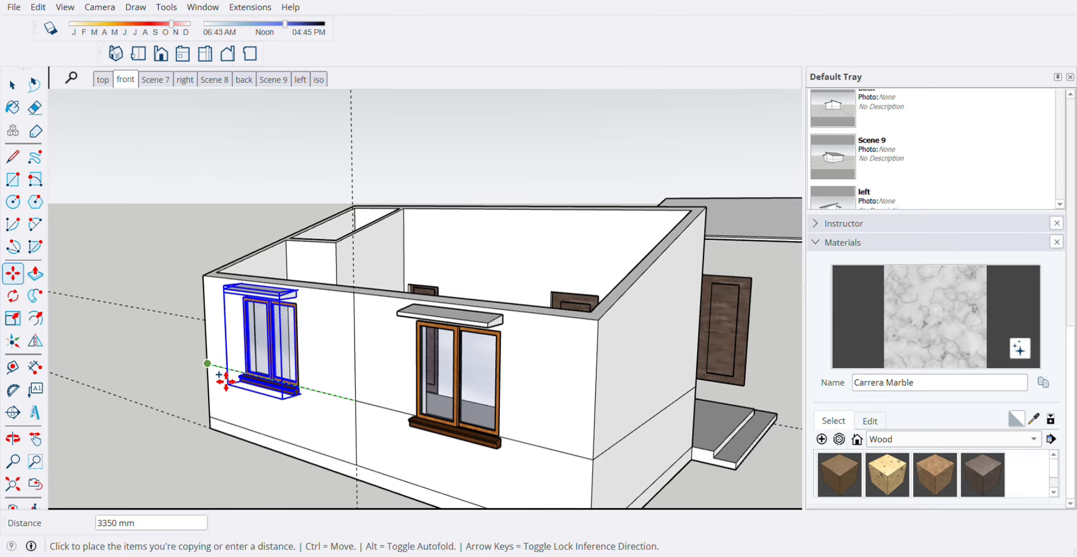
click(223, 380)
key(space)
Move the loose wooden door by its bottom corner onto the porch, 3969 mm along the red axis, against the entrance wall
middle_drag(452, 439, 404, 494)
key(space)
click(728, 198)
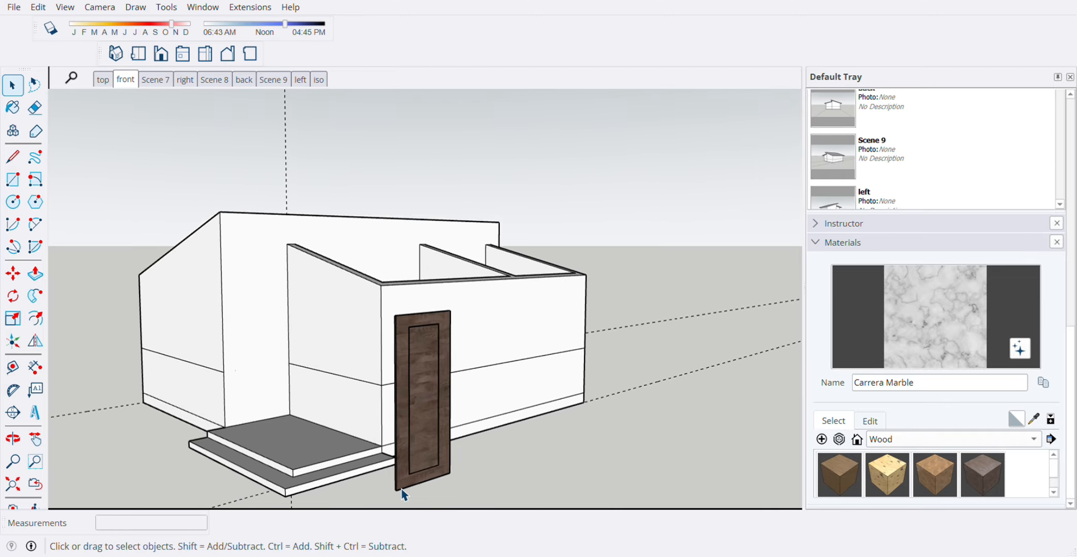
scroll(411, 502, up, 3)
scroll(356, 407, down, 2)
click(260, 280)
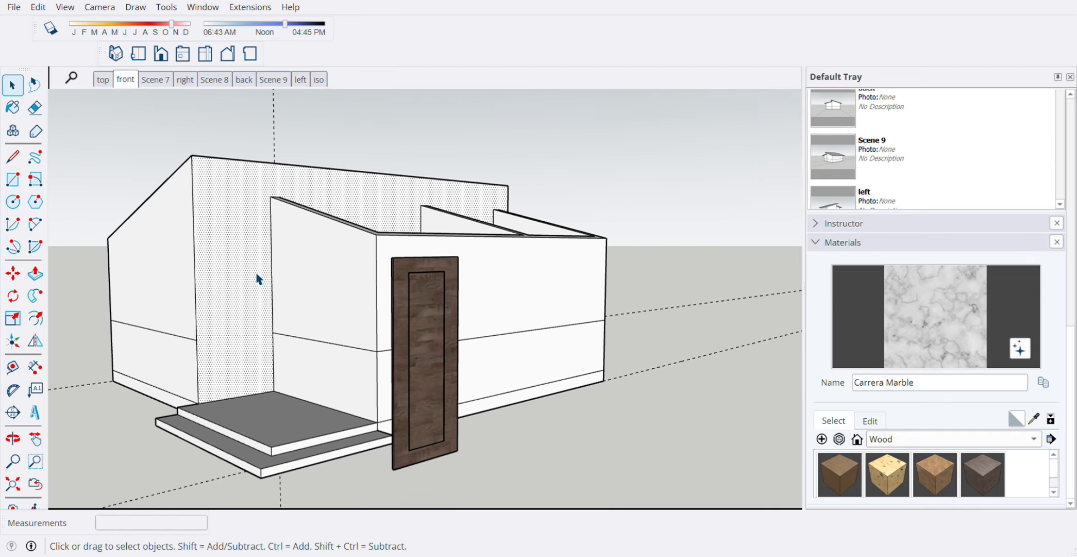
click(710, 180)
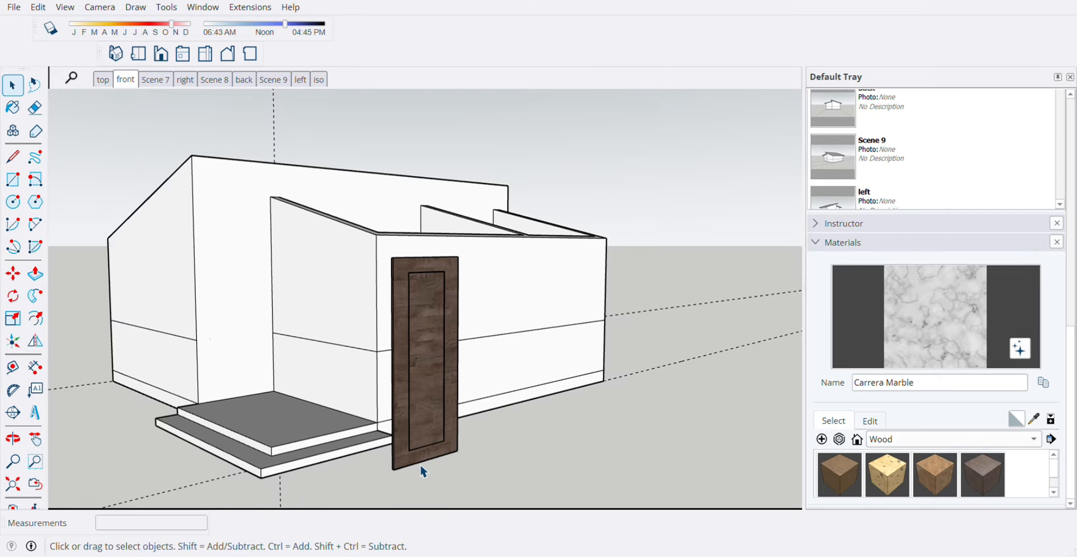
scroll(400, 494, up, 6)
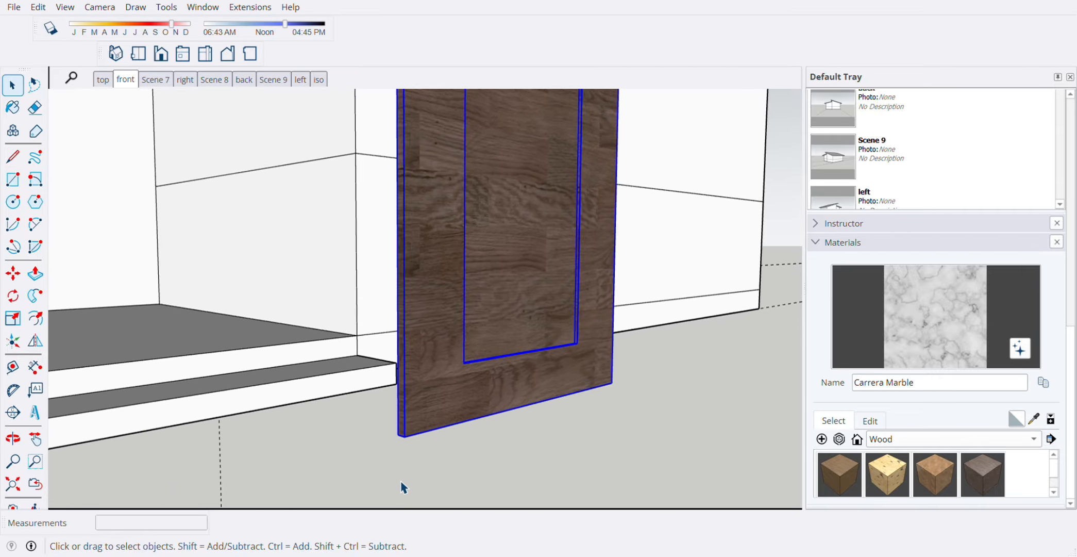
key(m)
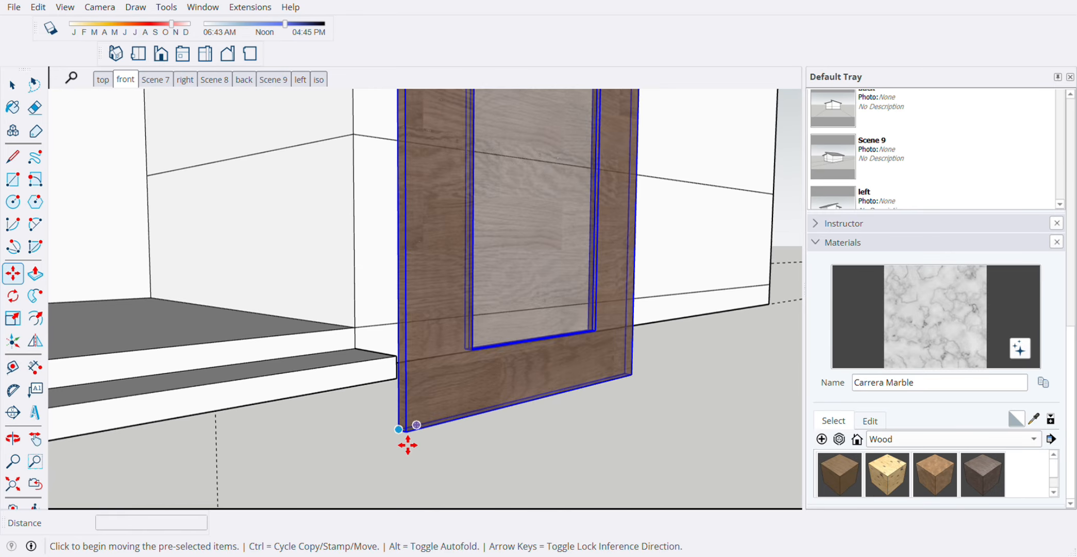
click(407, 445)
scroll(531, 456, down, 8)
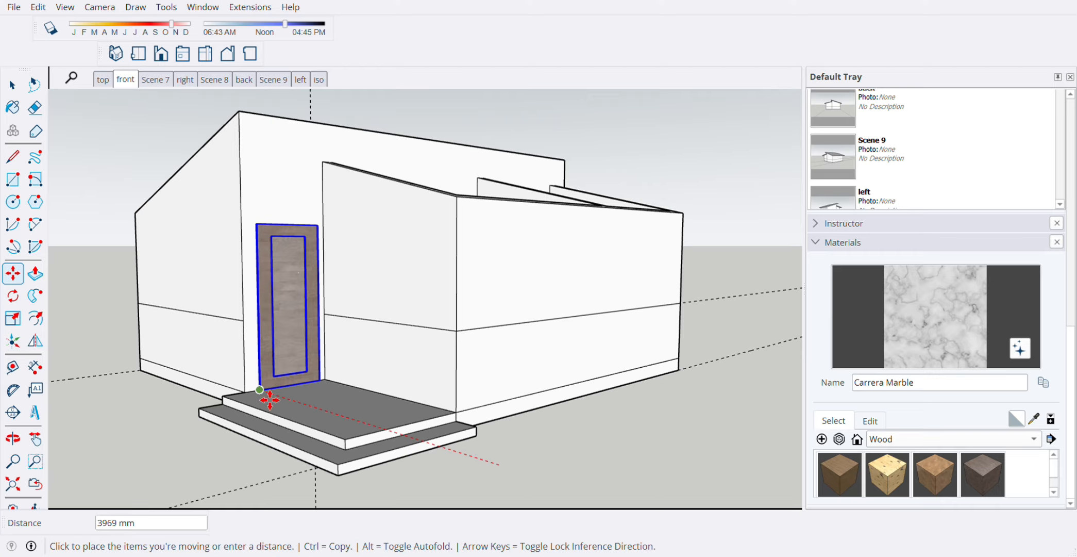
click(269, 399)
middle_drag(270, 399, 349, 319)
key(space)
Draw a 2100 by 900 mm rectangle on the entrance wall, tracing the door's back face from top corner to opposite bottom corner
scroll(254, 260, up, 5)
scroll(217, 264, up, 3)
middle_drag(183, 269, 379, 321)
scroll(381, 317, up, 5)
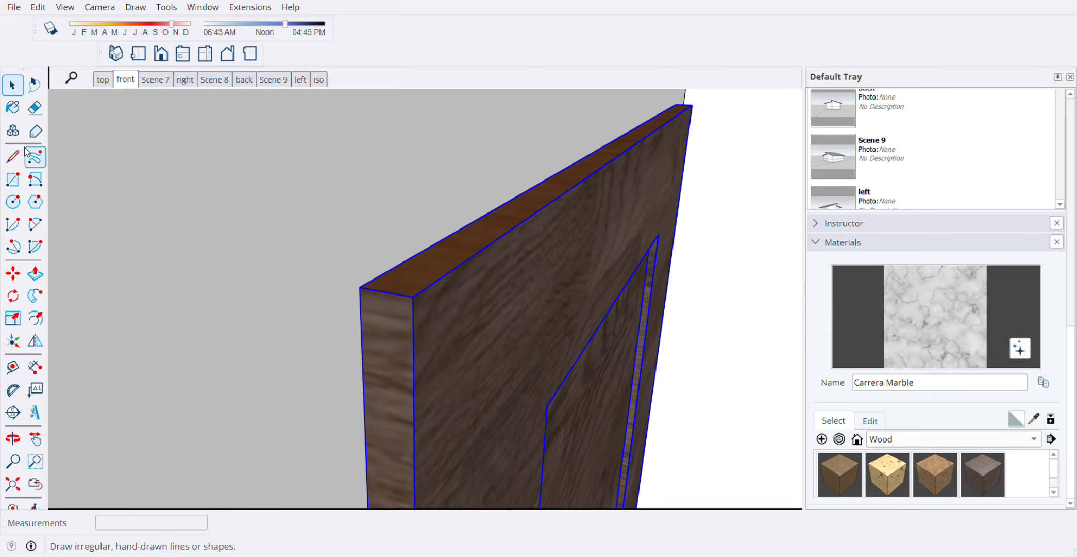
click(18, 185)
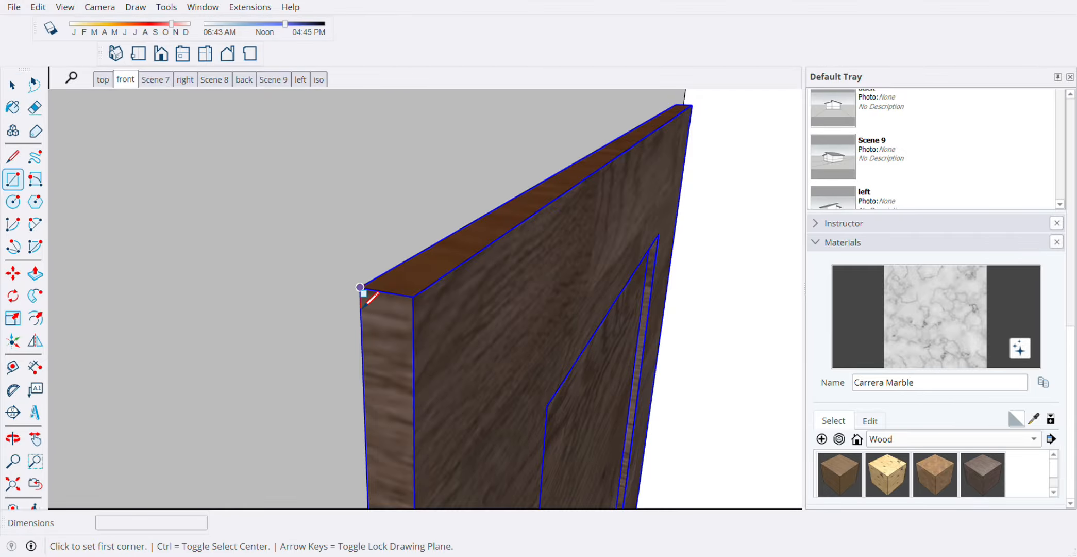
click(361, 287)
scroll(403, 307, down, 4)
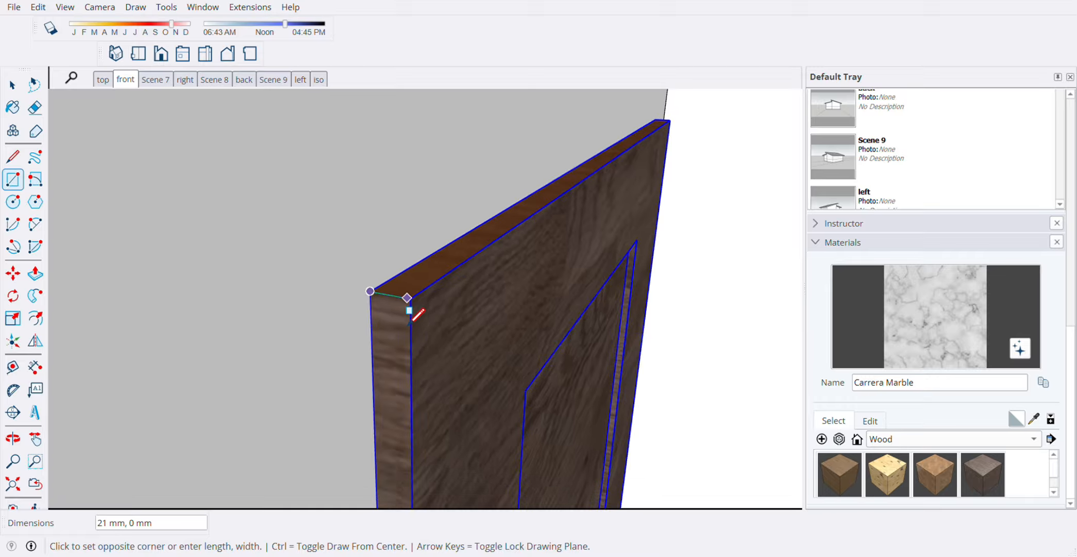
scroll(429, 325, down, 2)
middle_drag(558, 421, 405, 349)
scroll(415, 350, down, 3)
scroll(415, 350, down, 4)
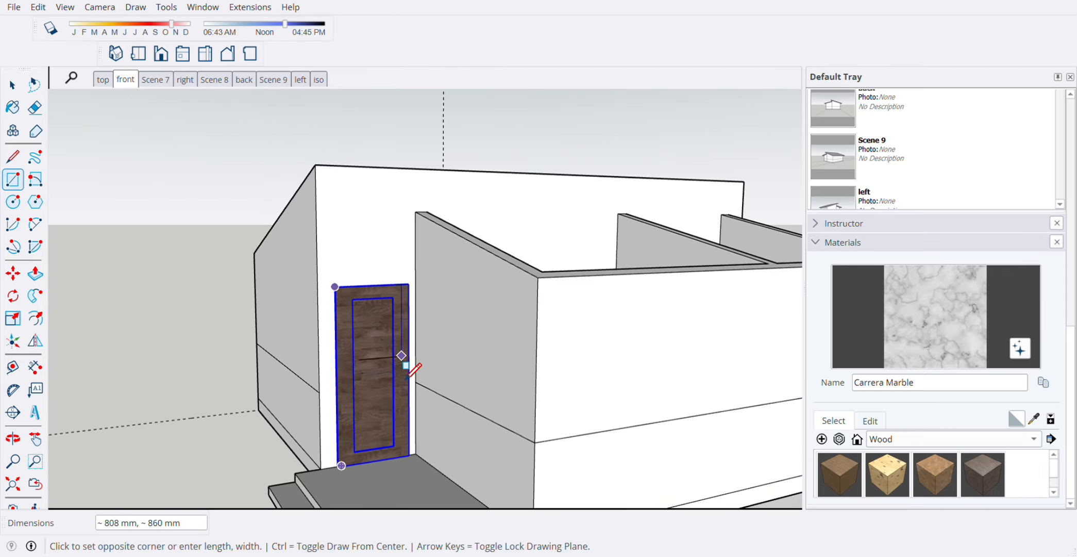
scroll(418, 477, up, 5)
scroll(416, 477, up, 4)
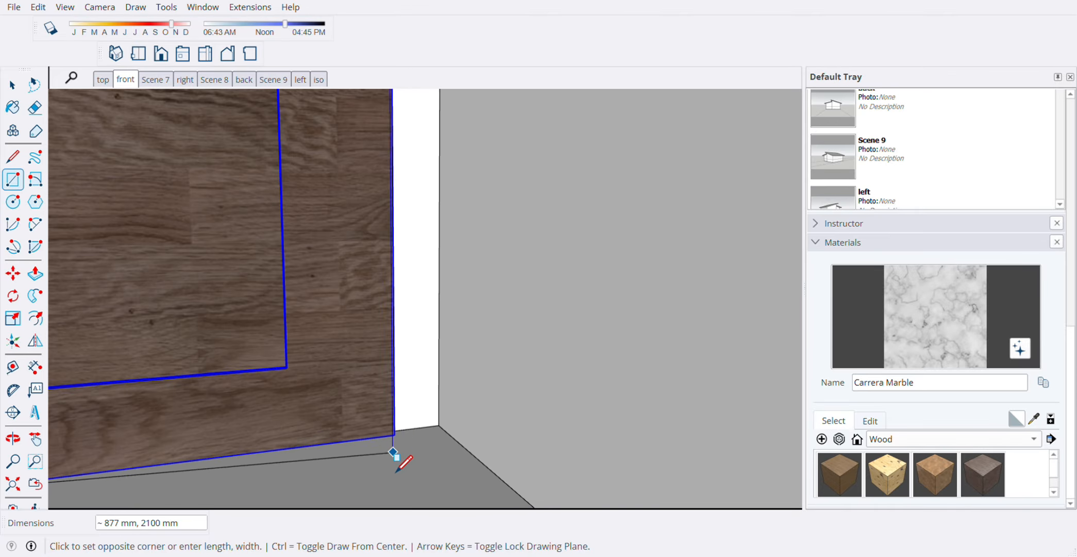
middle_drag(403, 464, 333, 487)
scroll(390, 451, up, 4)
scroll(344, 464, up, 3)
scroll(344, 464, up, 2)
middle_drag(366, 432, 299, 457)
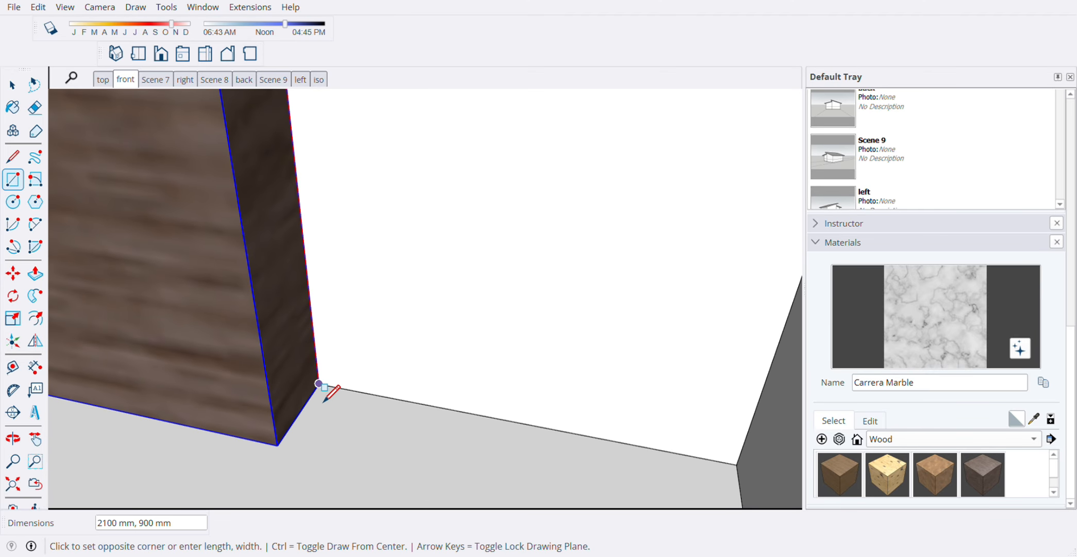
click(319, 385)
Move the door 2500 mm away from the entrance wall, along the porch's top edge from the wall-side corner to the outer corner
middle_drag(329, 390, 457, 445)
scroll(456, 443, up, 3)
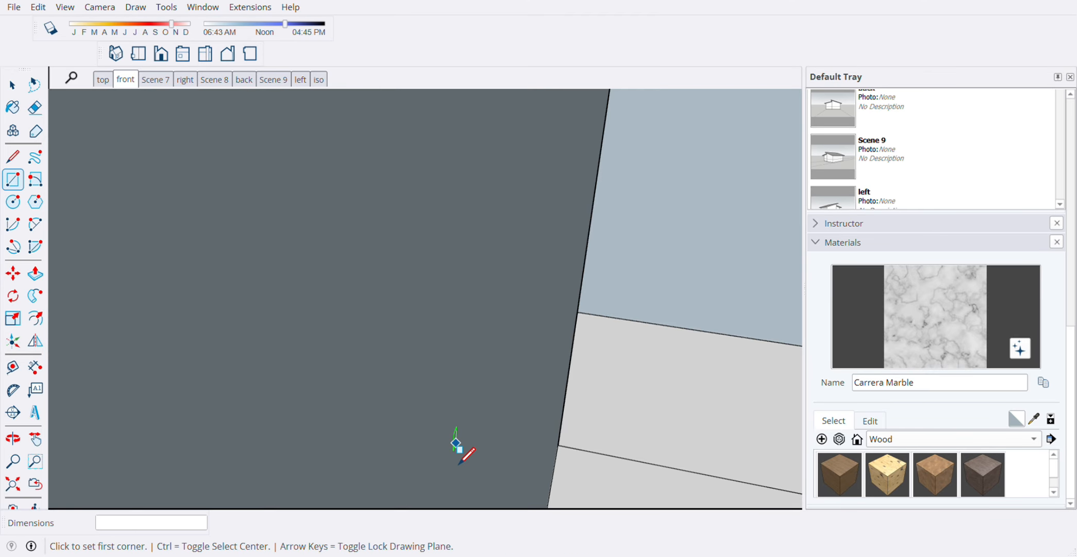
scroll(456, 444, down, 1)
middle_drag(502, 392, 492, 313)
scroll(454, 348, down, 5)
scroll(554, 414, down, 8)
scroll(339, 317, down, 5)
key(space)
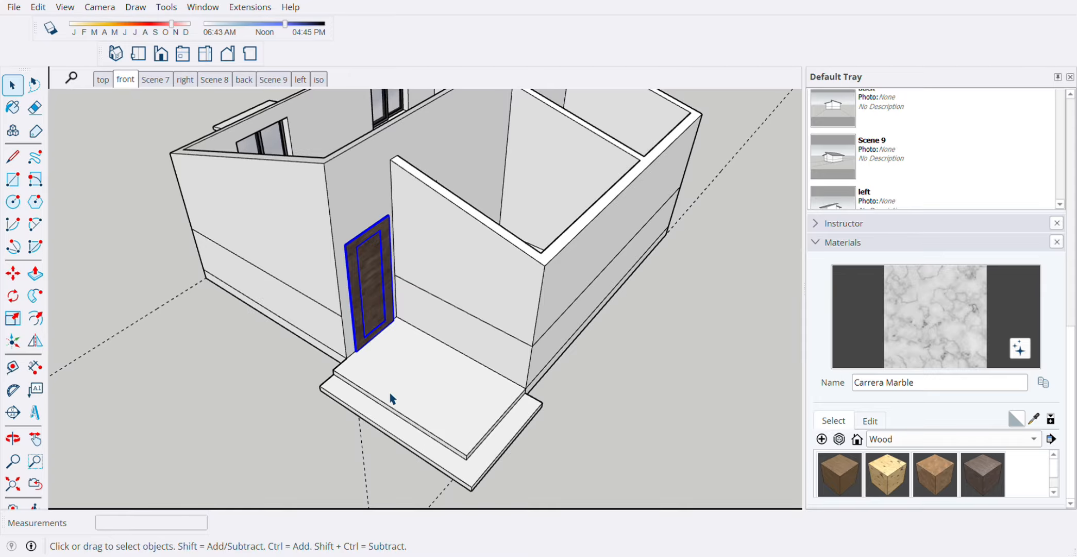
scroll(390, 399, up, 1)
key(m)
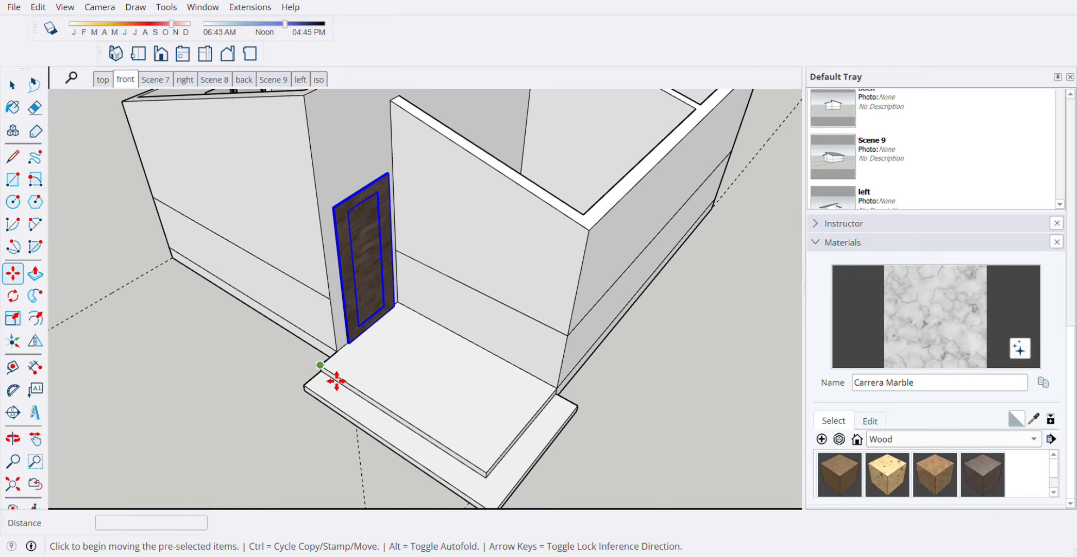
click(335, 379)
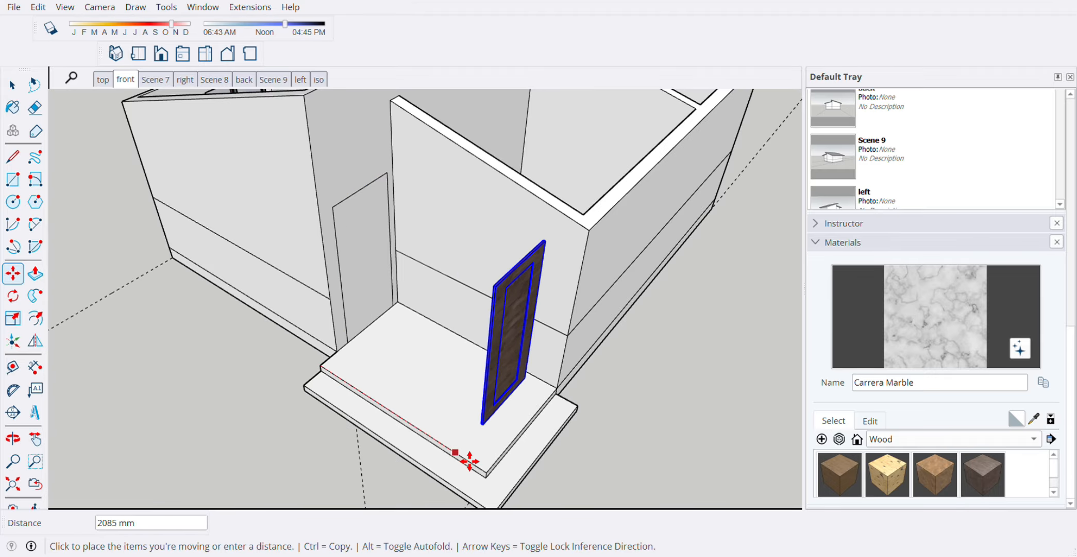
click(492, 476)
middle_drag(452, 413, 329, 338)
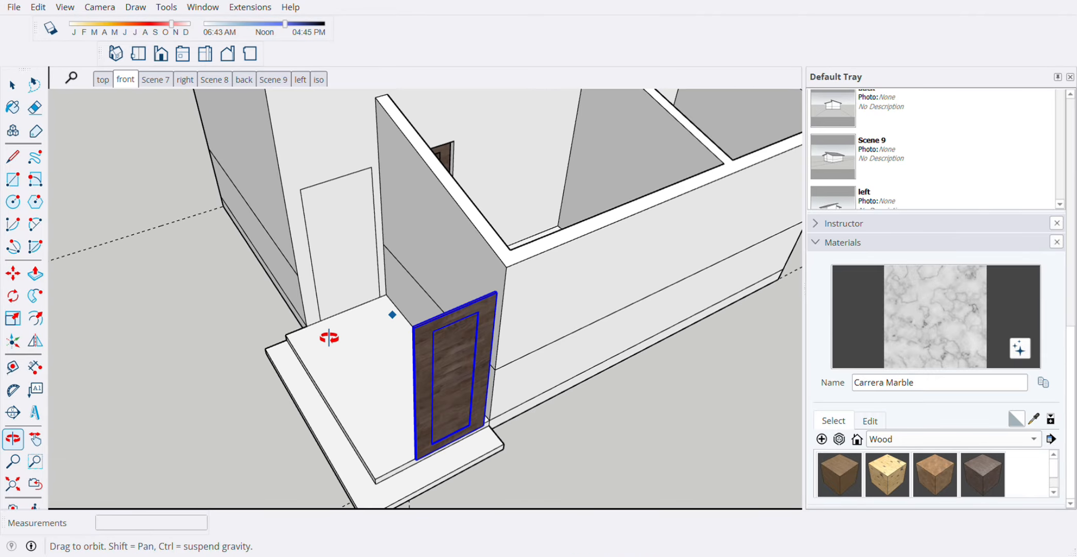
Push the traced door rectangle through the entrance wall to cut the door opening
click(348, 230)
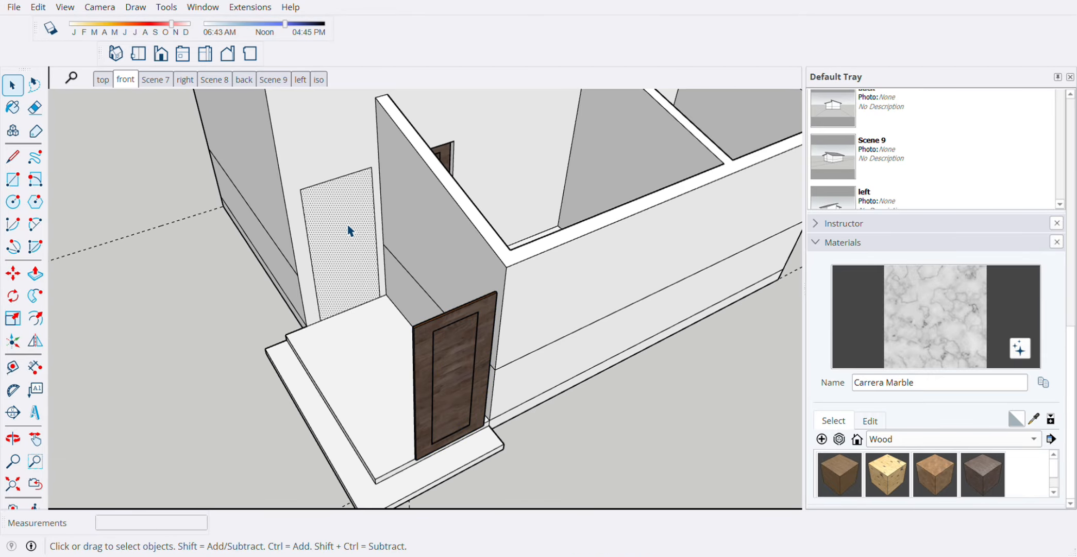
key(p)
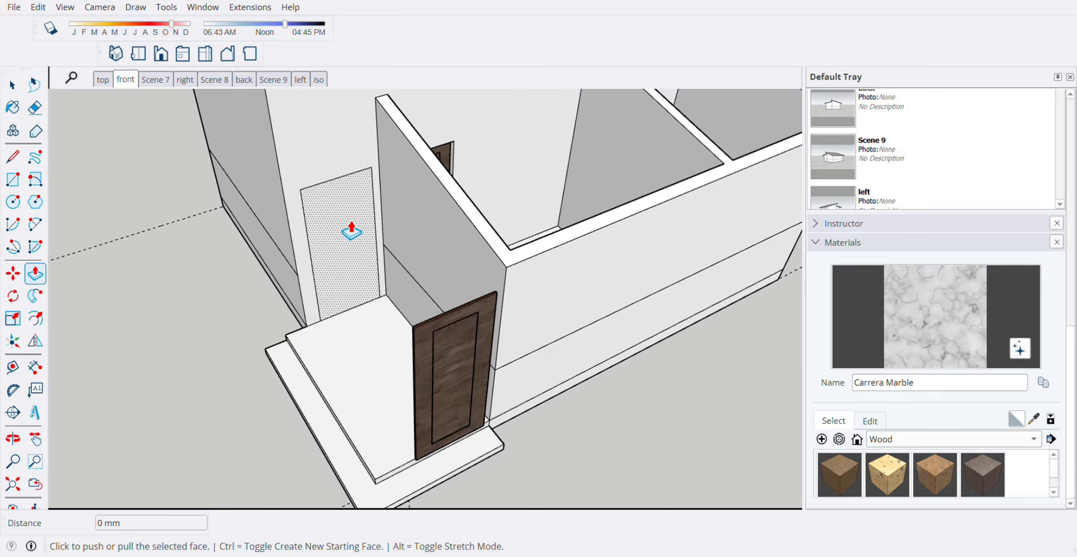
middle_drag(352, 231, 351, 268)
key(space)
Move the door 2500 mm back along the porch edge, from the outer corner to the wall-side corner, to the door opening
scroll(530, 438, up, 3)
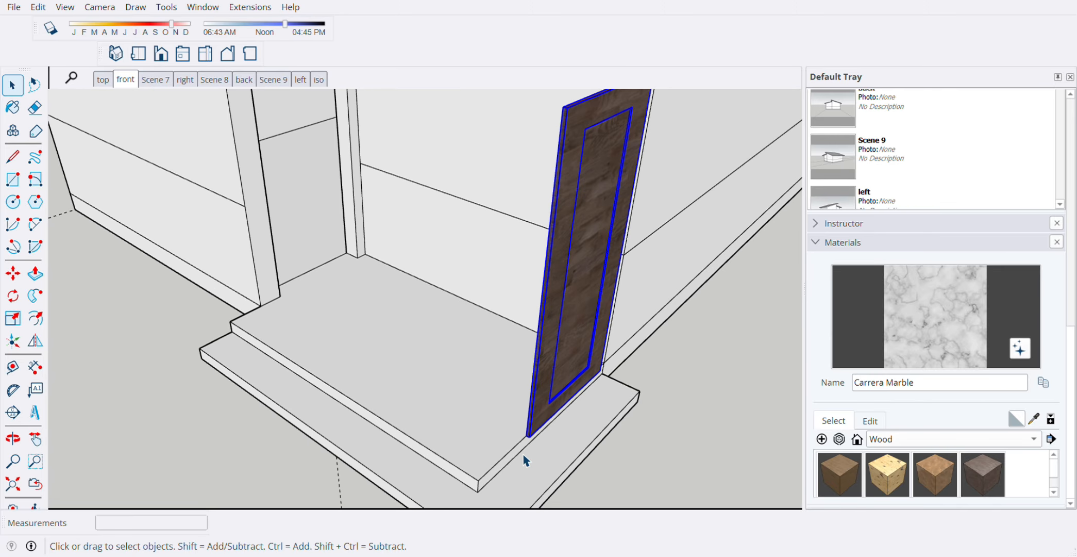
scroll(522, 453, down, 2)
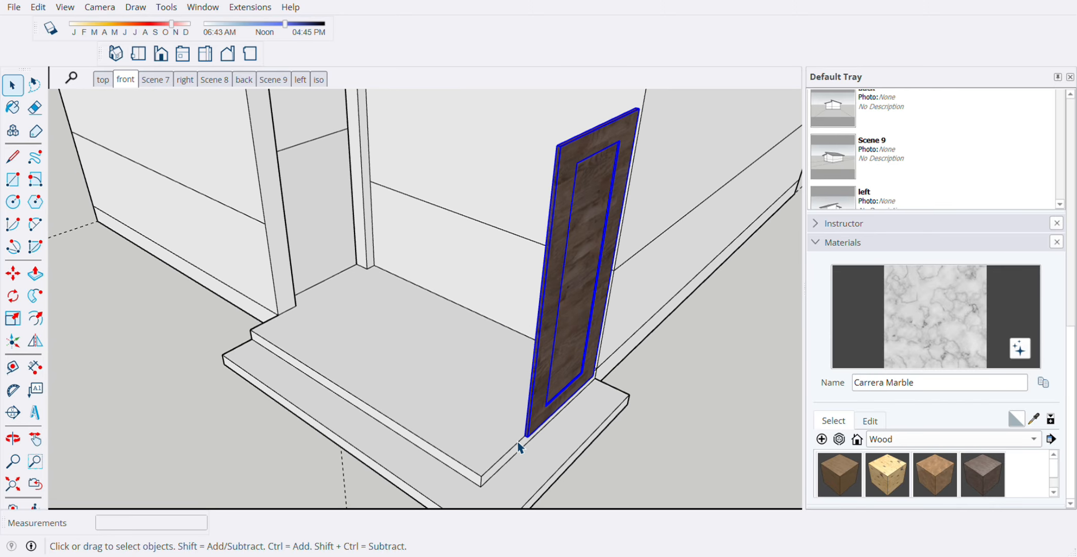
click(495, 485)
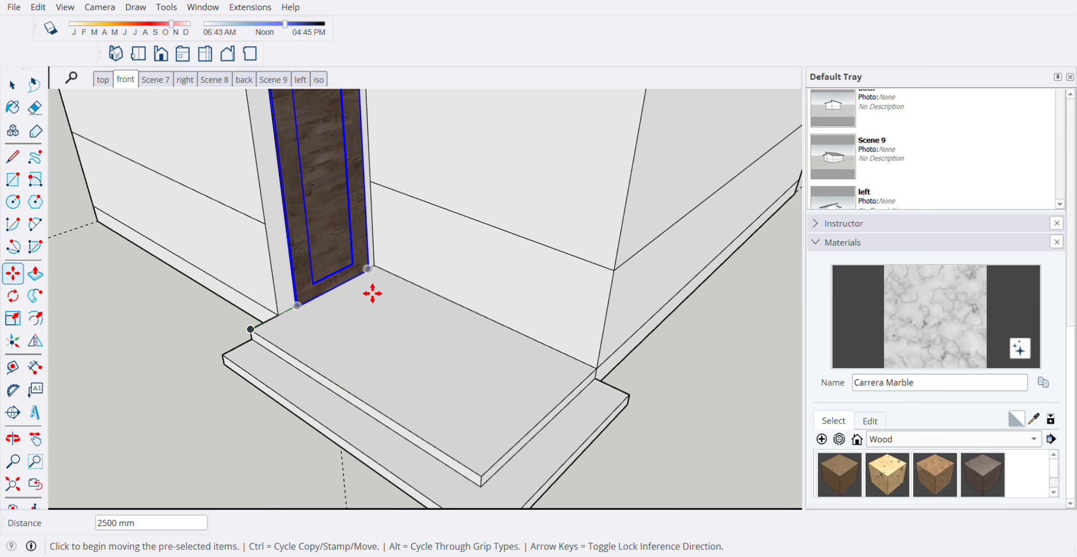
Move the door inward from the wall's outer face so that it sits recessed within the opening
scroll(372, 293, up, 3)
middle_drag(363, 319, 411, 320)
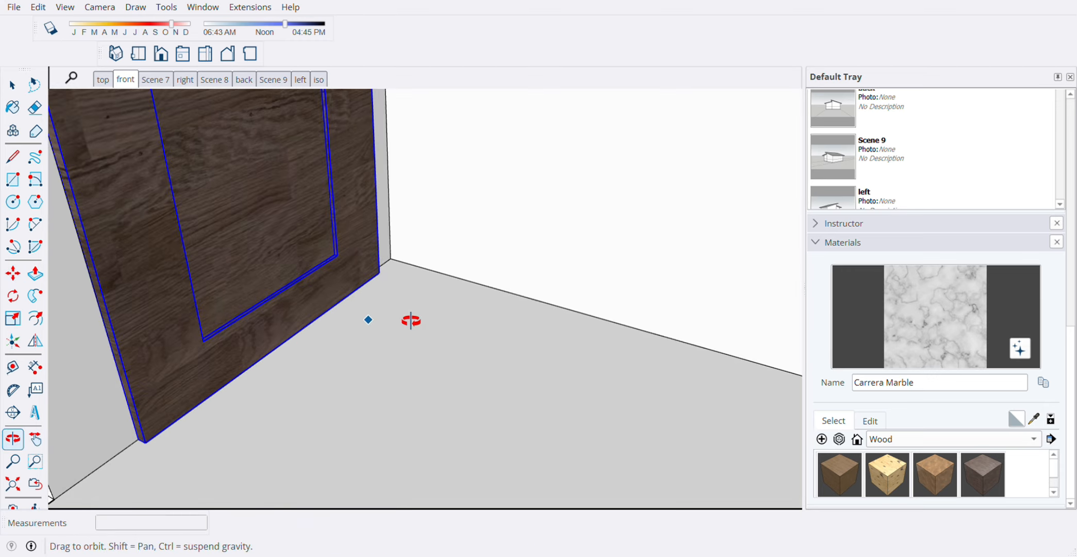
click(419, 391)
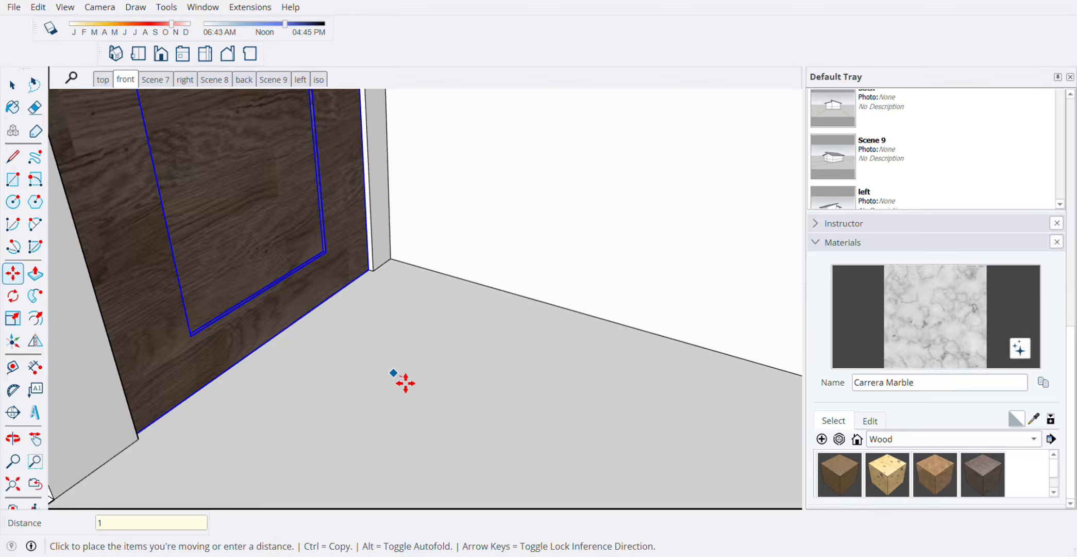
key(Return)
middle_drag(399, 380, 131, 464)
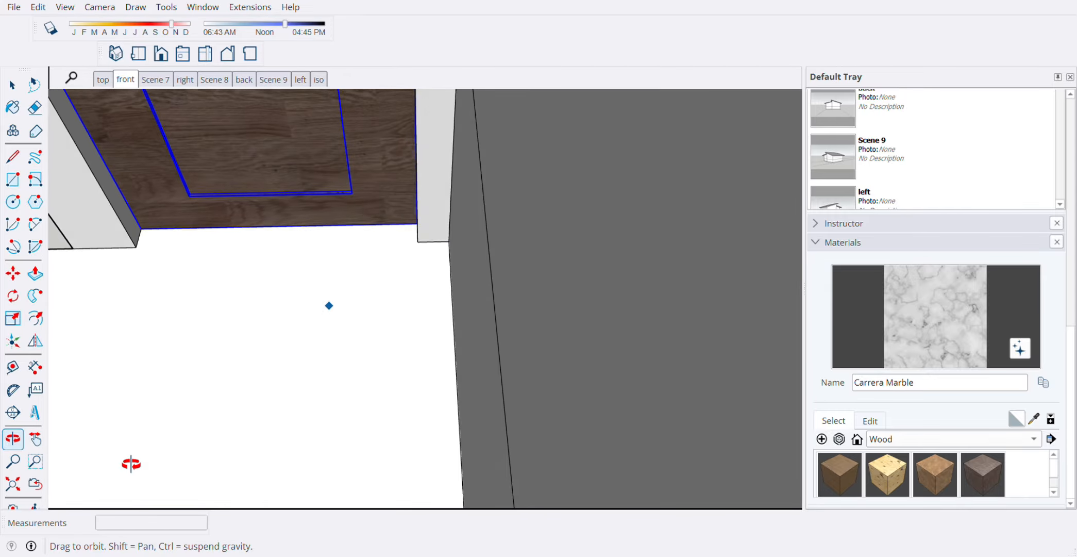
scroll(279, 394, down, 6)
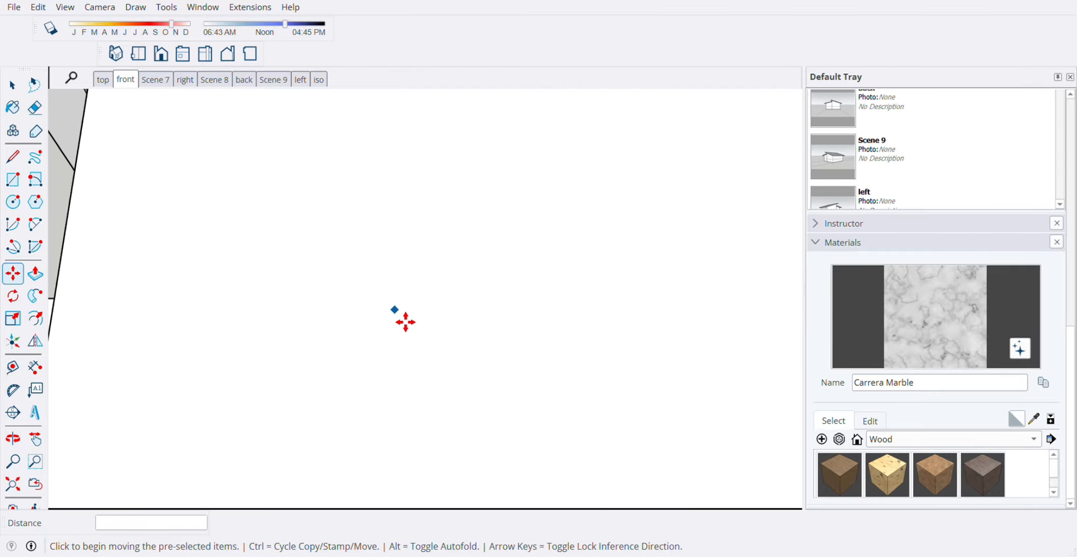
scroll(351, 282, down, 8)
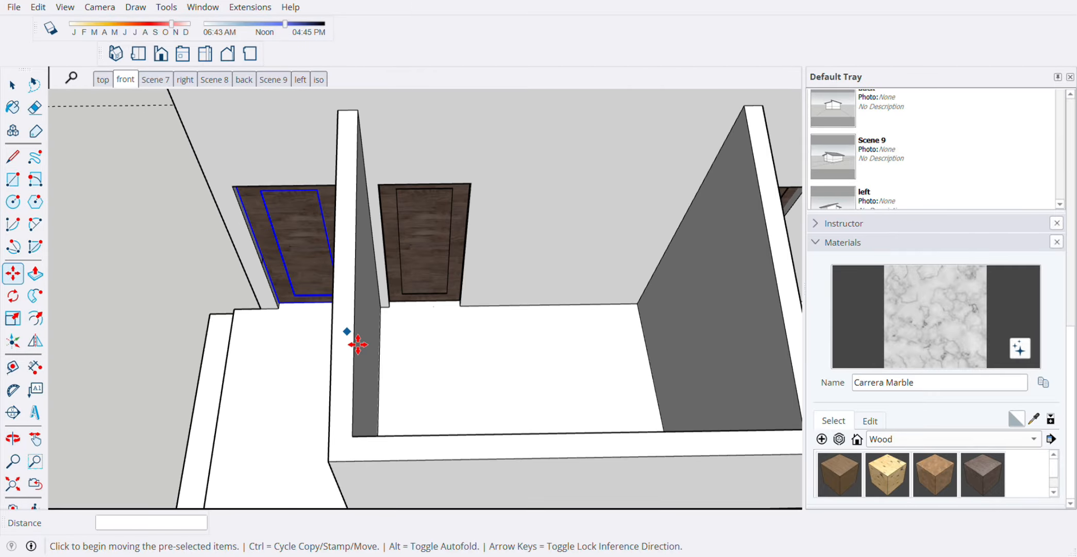
middle_drag(355, 344, 396, 322)
scroll(512, 301, down, 2)
shift+middle_drag(491, 316, 590, 326)
shift+middle_drag(581, 330, 532, 432)
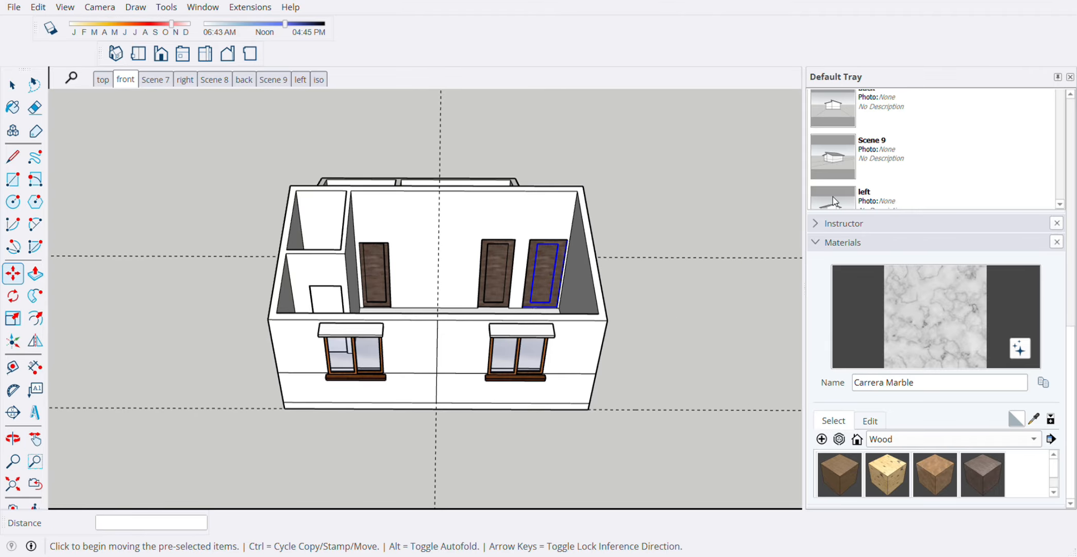